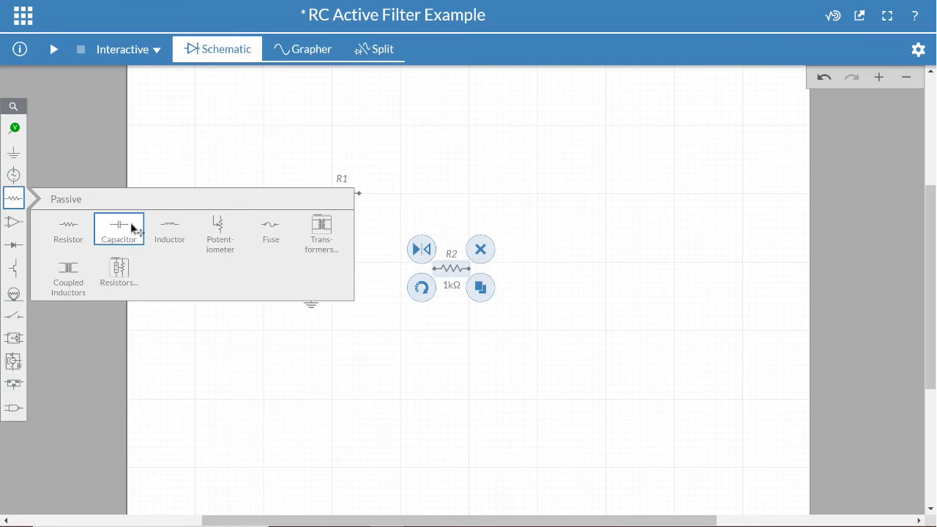
Place a capacitor on the schematic to the right of R1.
left_click(134, 230)
scroll(343, 142, "up", 1)
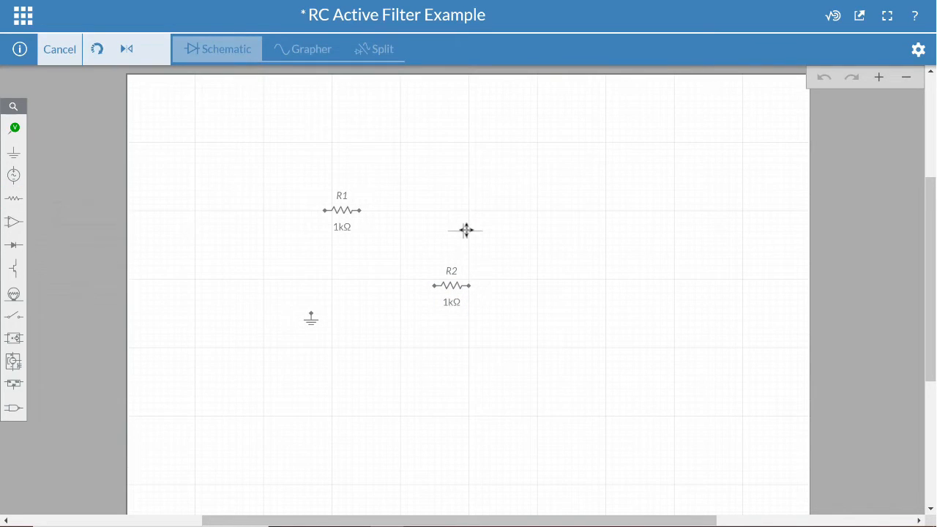
left_click(466, 231)
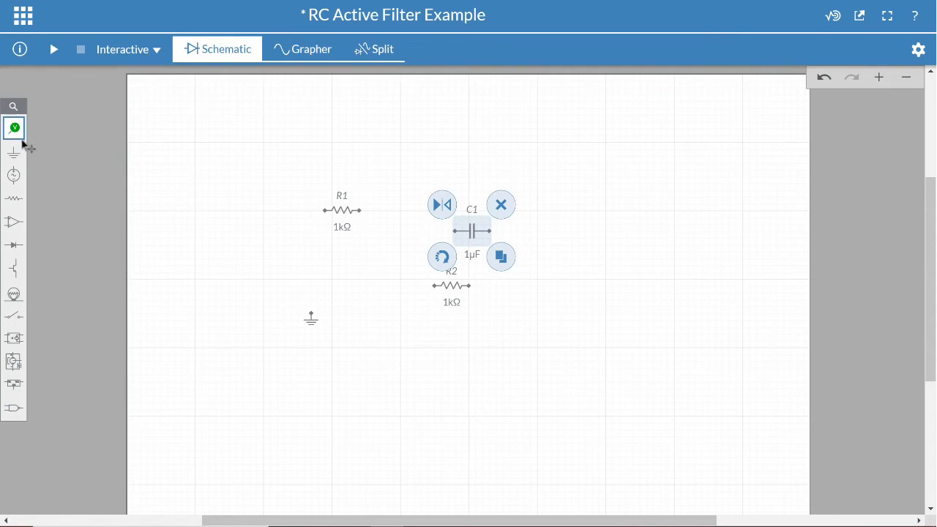
Place an AC voltage source just above the ground symbol.
left_click(14, 181)
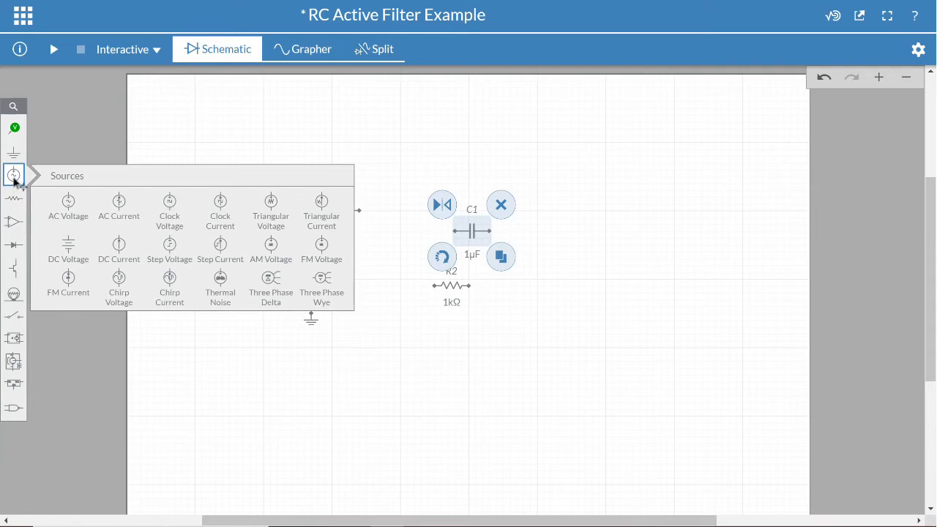
left_click(77, 208)
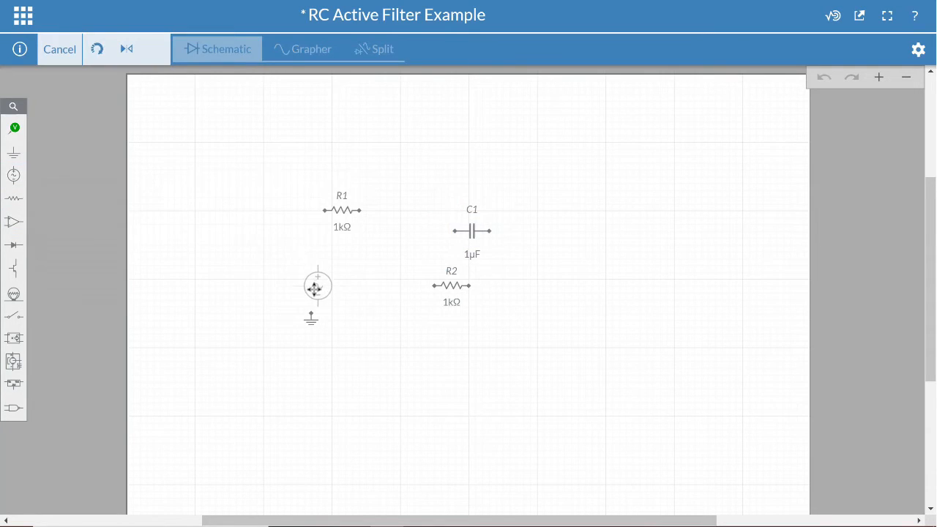
left_click(312, 291)
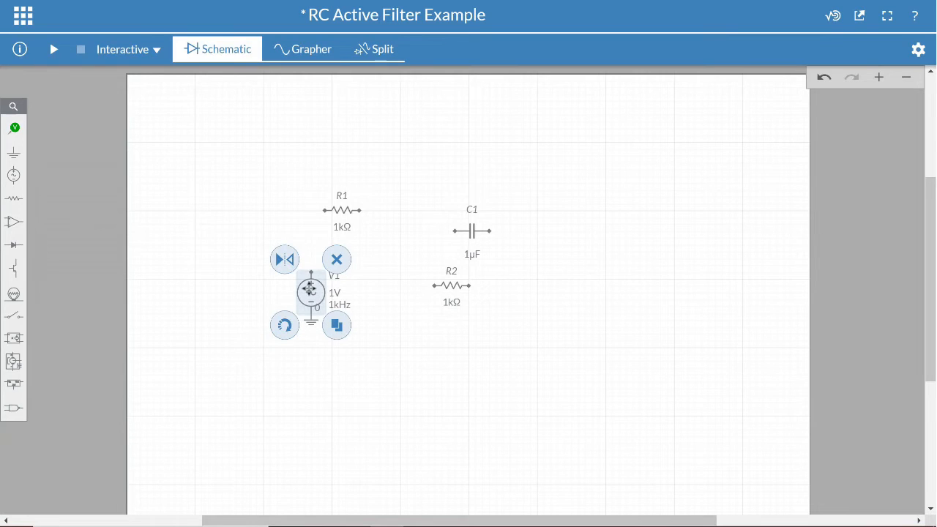
left_click(309, 262)
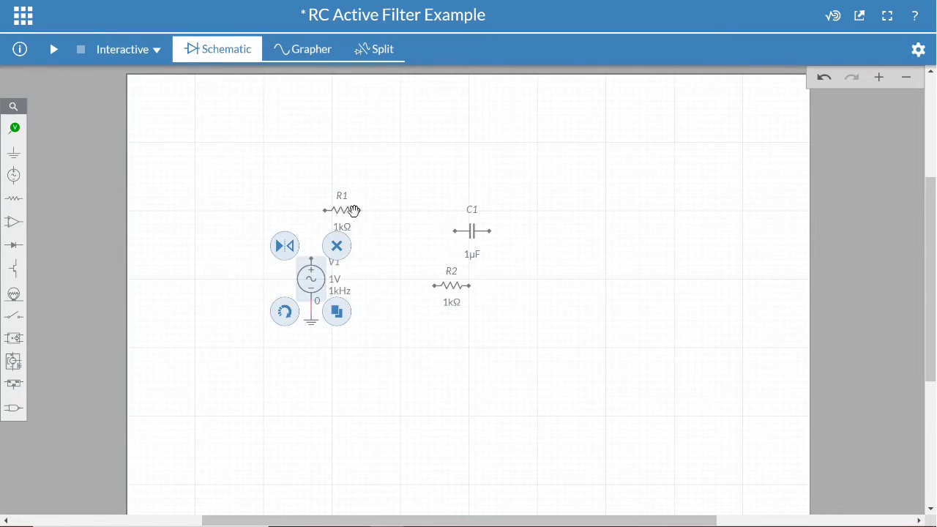
Move R1 to the right and wire its left end to the source's positive terminal.
left_click_drag(341, 210, 370, 224)
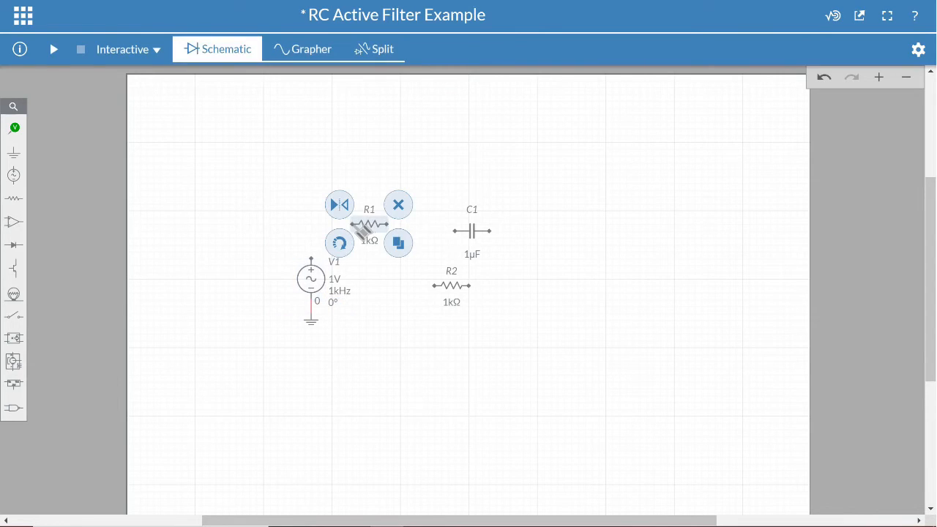
left_click(354, 224)
left_click(317, 262)
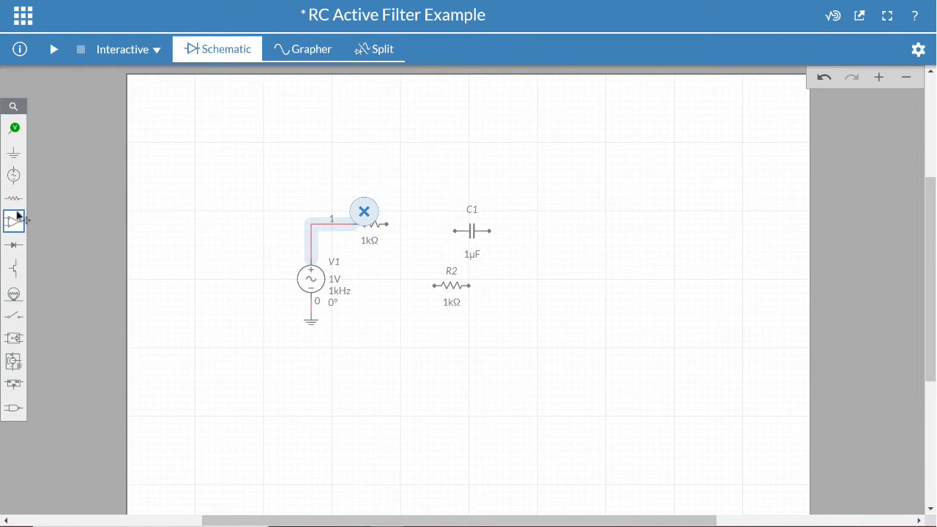
Place a 3 Terminal Opamp below R2.
mouse_move(17, 215)
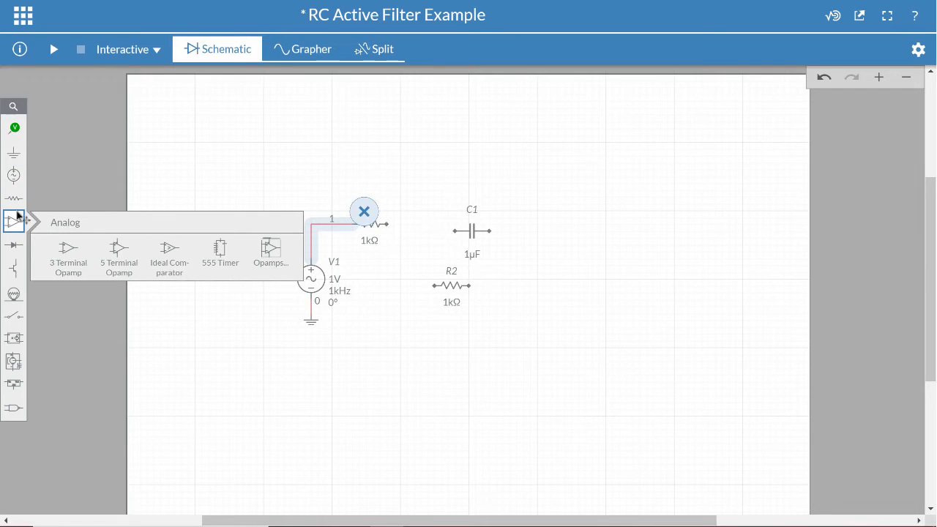
left_click(63, 252)
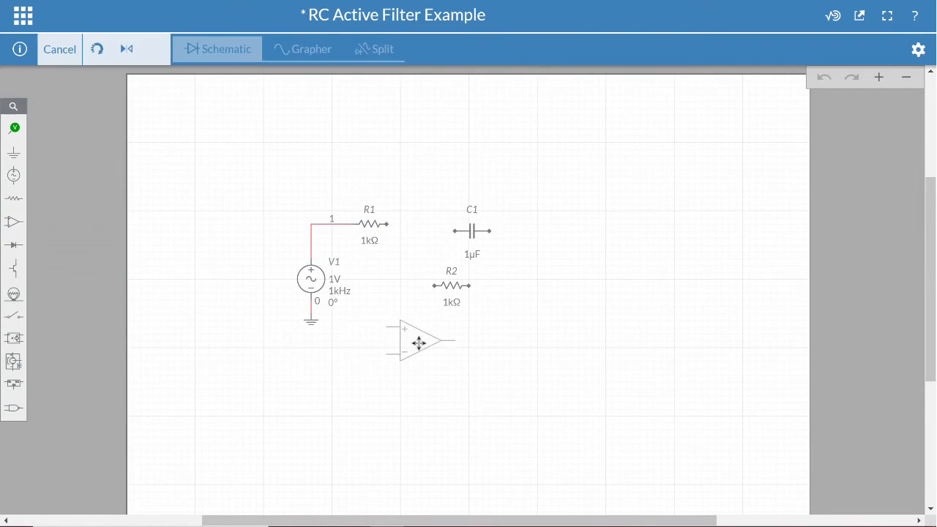
left_click(418, 342)
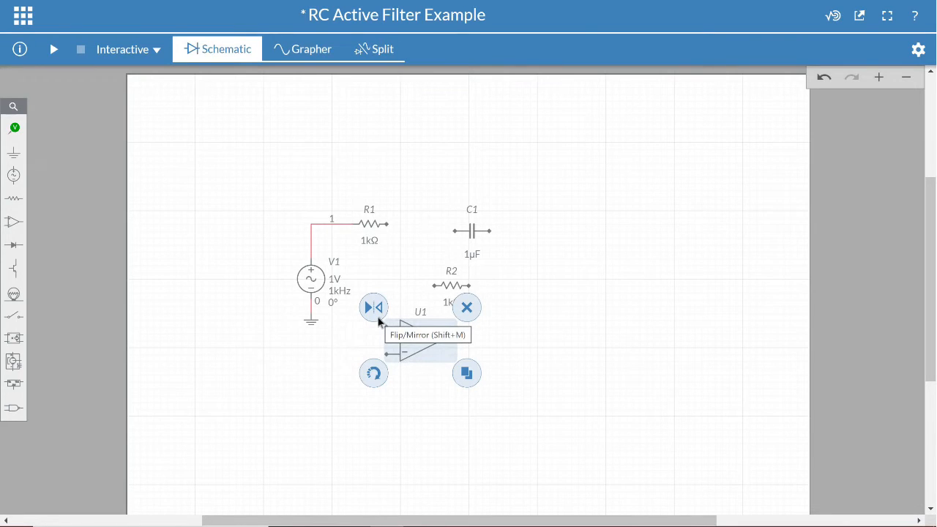
Change the op-amp's symbol to the variant with the inverting input on top.
double_click(423, 353)
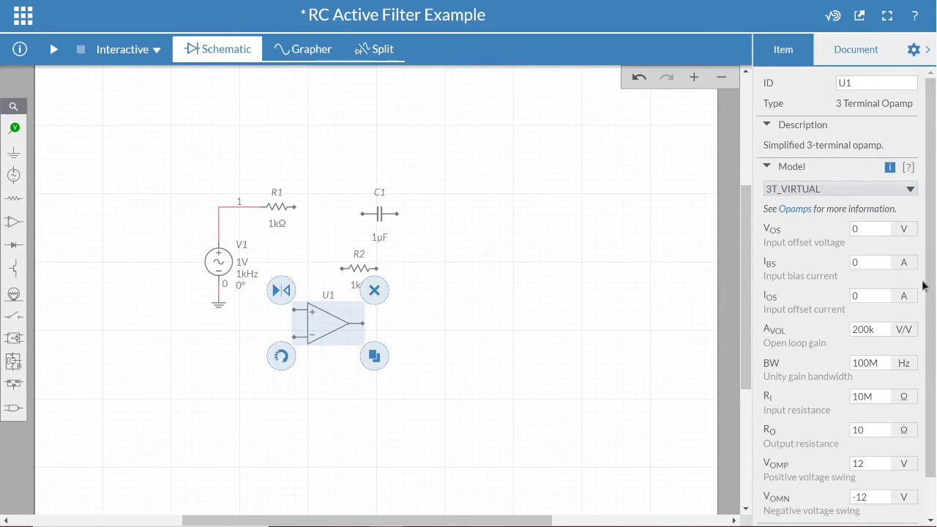
scroll(924, 286, "down", 1)
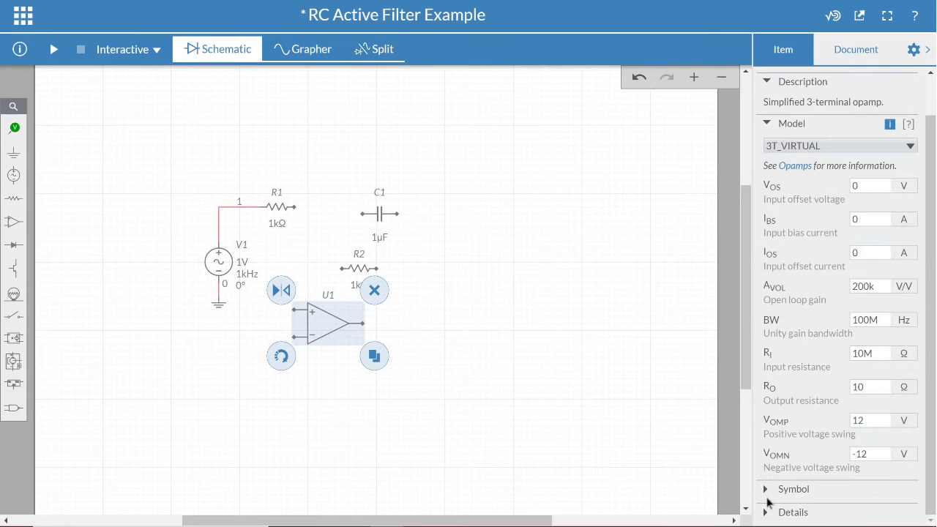
left_click(767, 492)
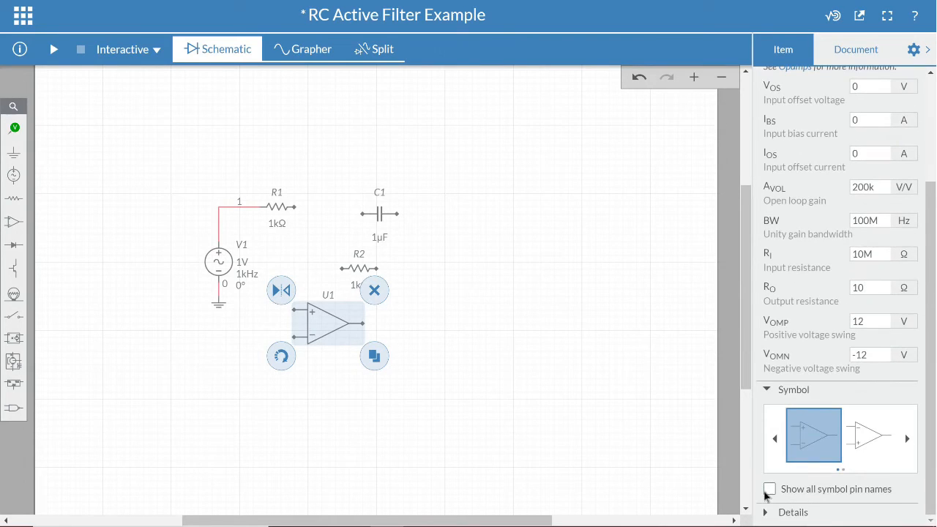
left_click(864, 445)
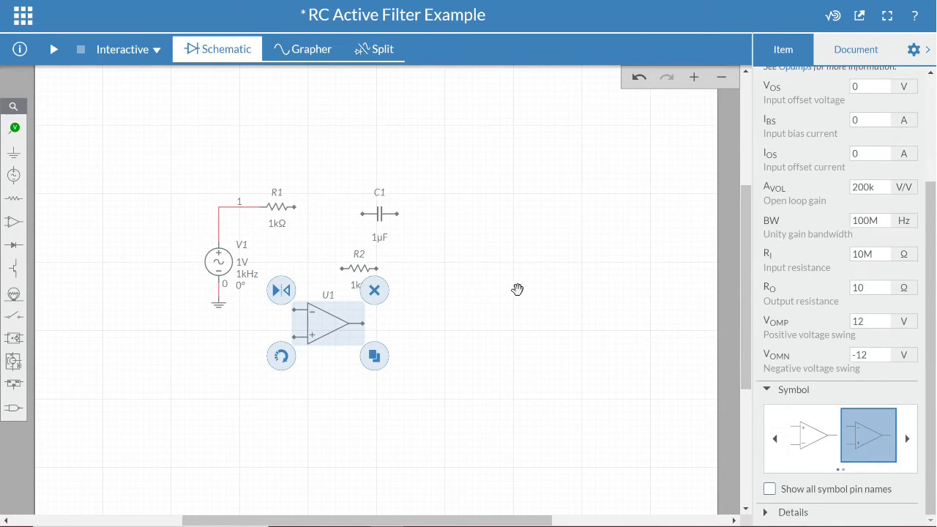
Add a ground and wire it to the op-amp's non-inverting input.
left_click(473, 238)
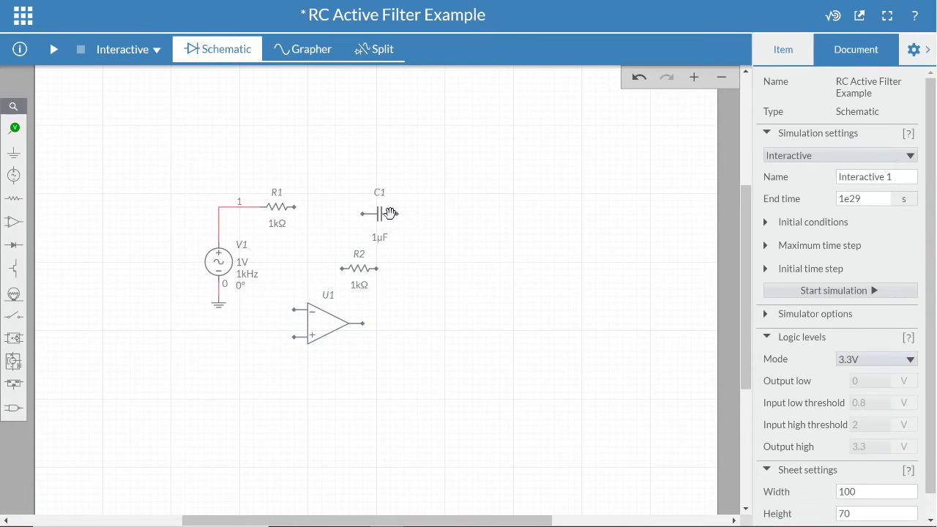
left_click(219, 307)
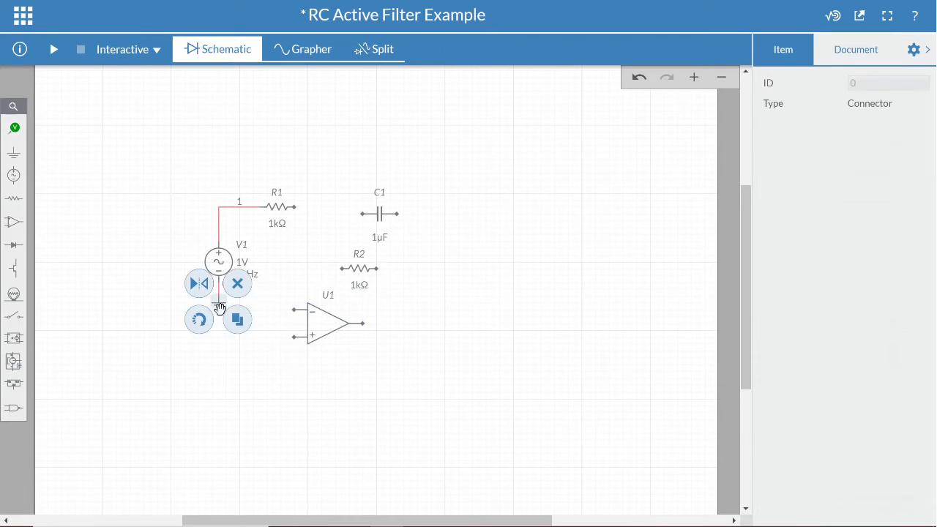
left_click(271, 341)
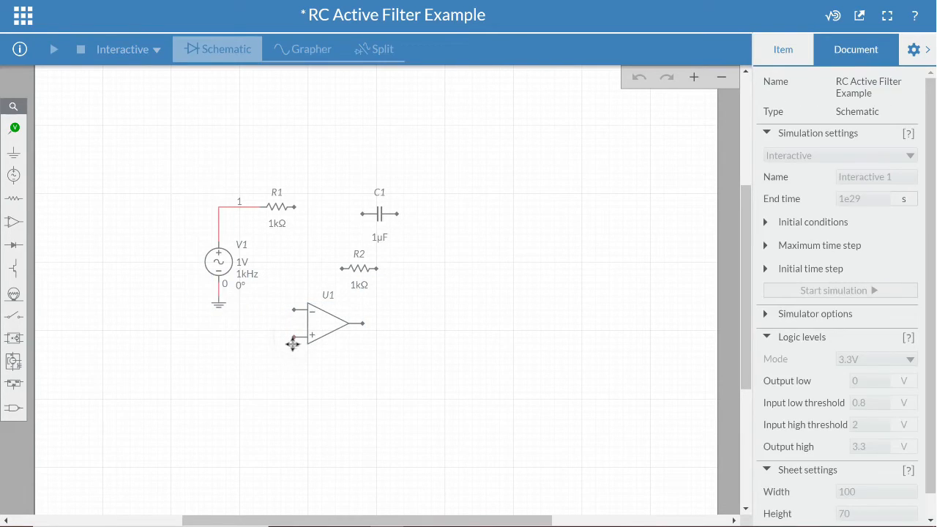
left_click(293, 343)
left_click_drag(291, 346, 278, 360)
left_click(366, 391)
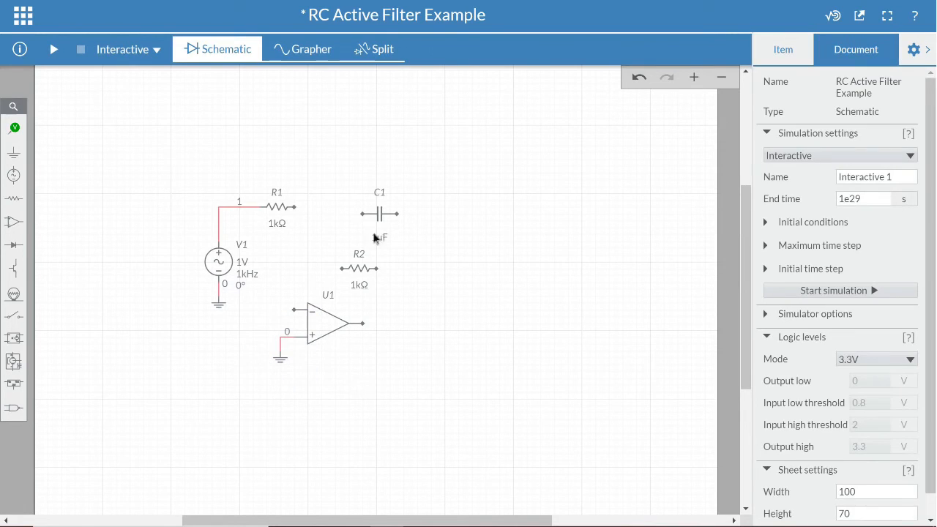
Move the capacitor C1 and resistor R2 above R1 to prepare the feedback path.
left_click_drag(376, 222, 345, 123)
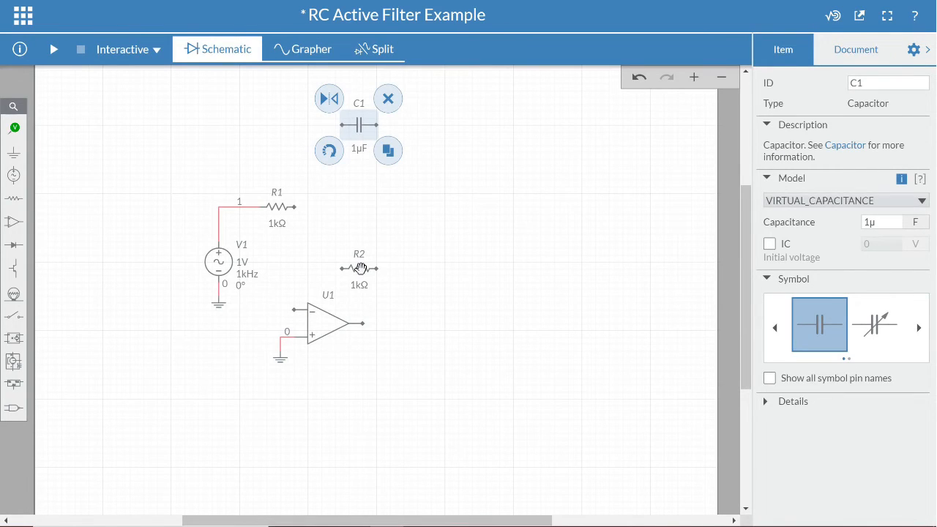
left_click_drag(359, 269, 362, 169)
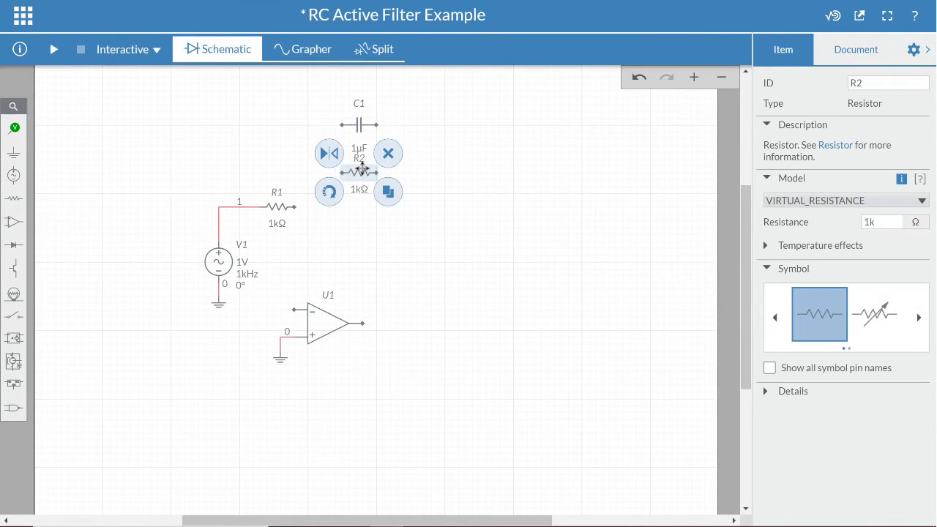
left_click(362, 169)
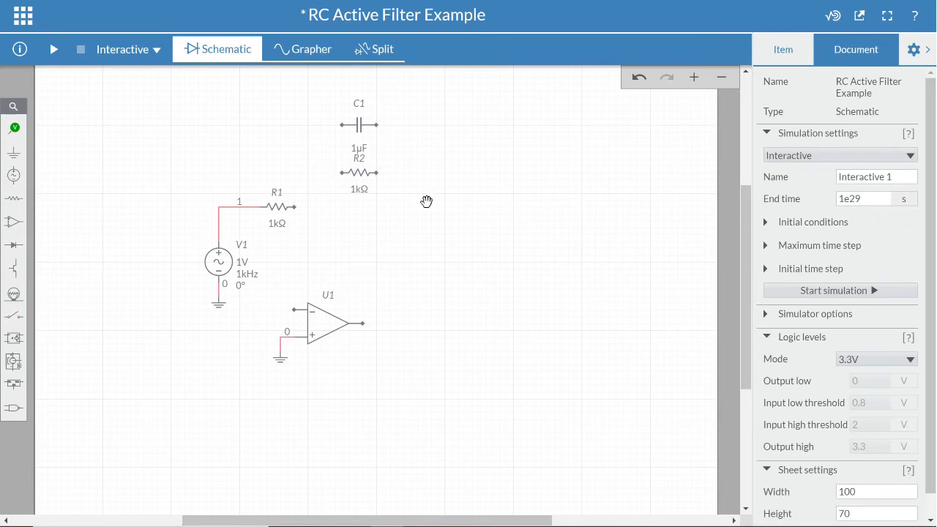
left_click_drag(358, 110, 360, 102)
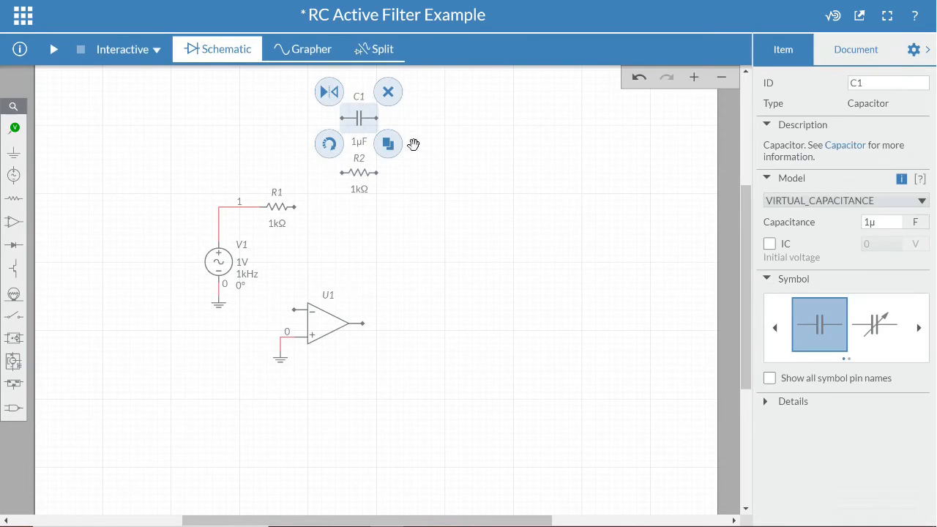
left_click(414, 144)
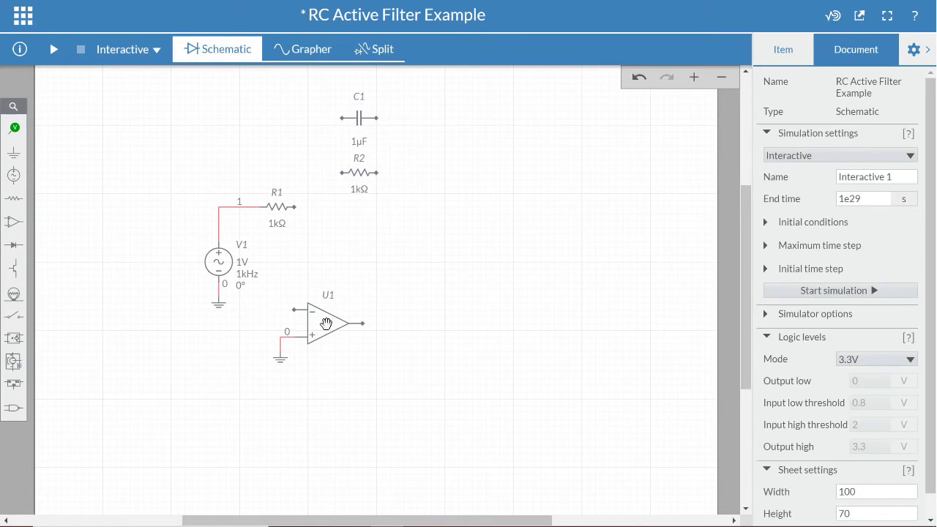
Move the op-amp beside R1 and wire R2 between its inverting input and its output.
left_click_drag(328, 319, 360, 221)
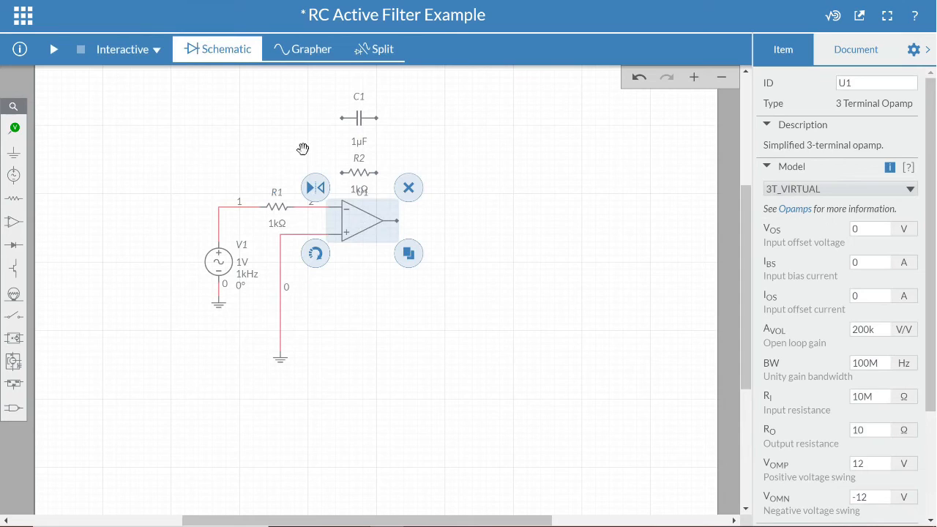
left_click(299, 144)
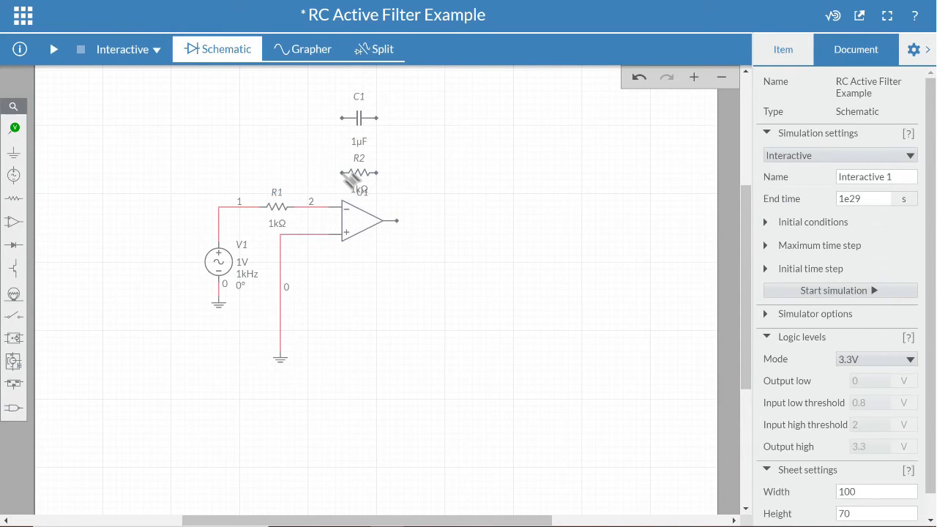
left_click_drag(341, 173, 316, 208)
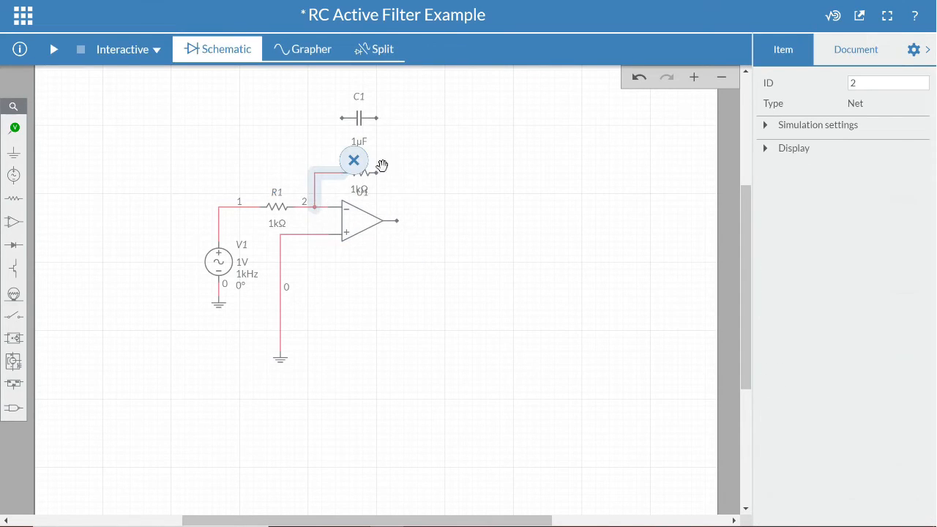
left_click_drag(380, 176, 421, 224)
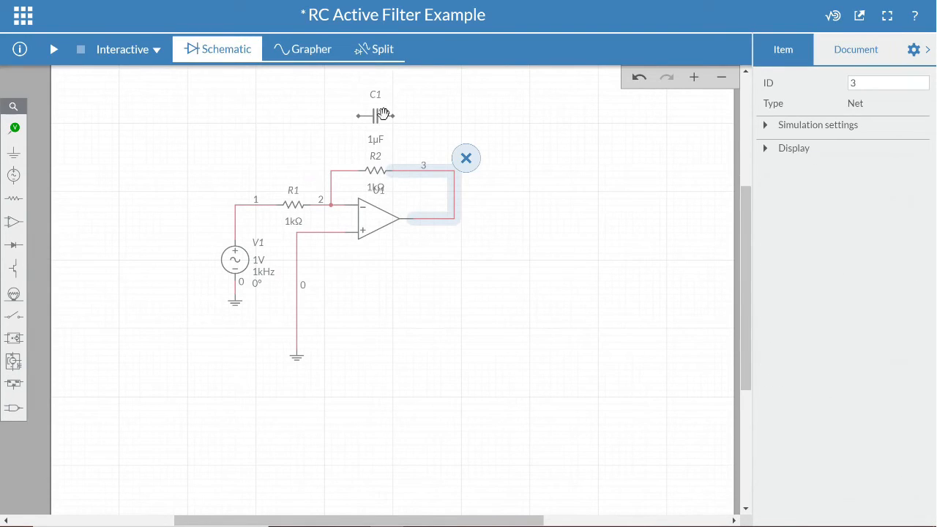
Wire C1 in parallel with R2 and nudge both feedback components into alignment.
left_click_drag(364, 121, 333, 174)
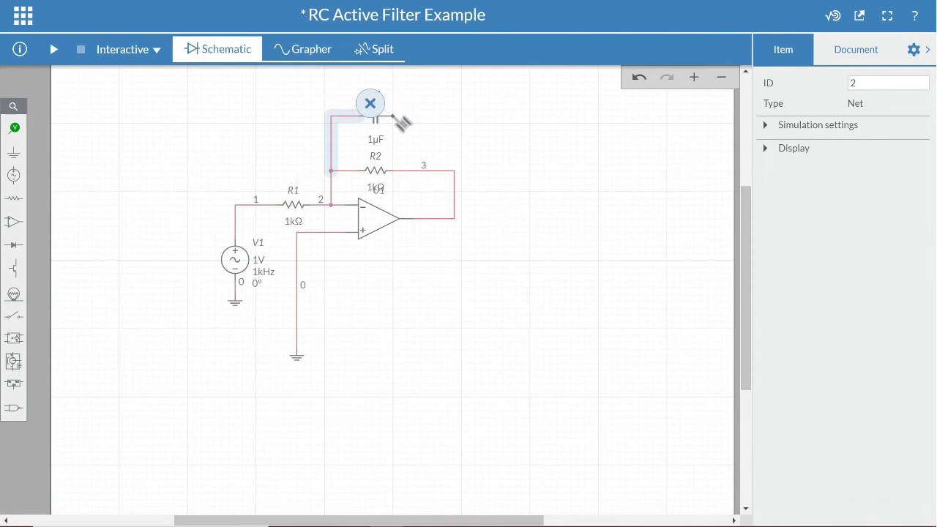
mouse_move(394, 116)
left_mouse_down()
mouse_move(452, 139)
mouse_move(454, 174)
left_mouse_up()
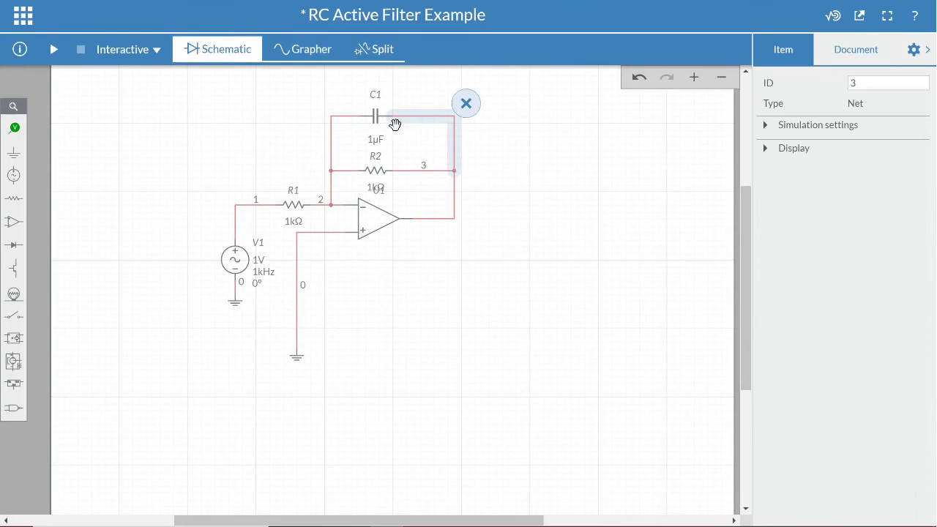
left_click_drag(383, 115, 395, 104)
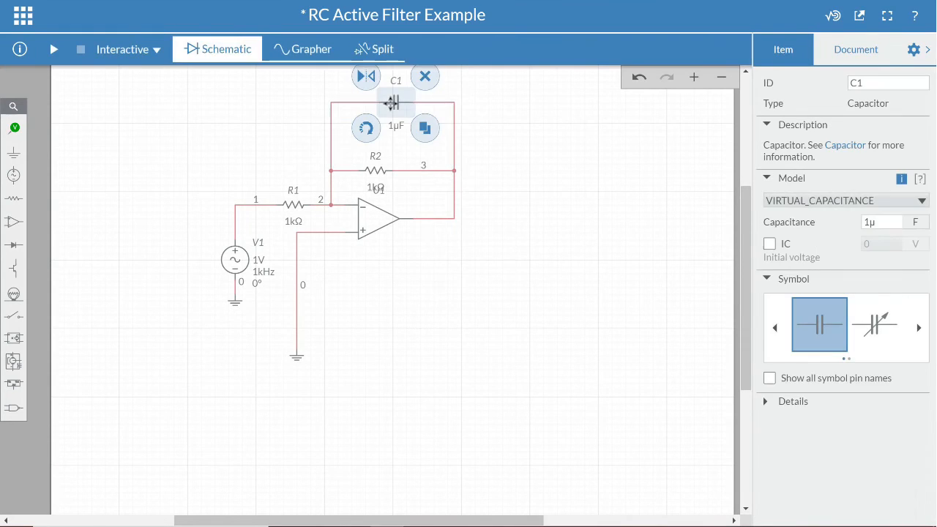
left_click_drag(388, 161, 397, 156)
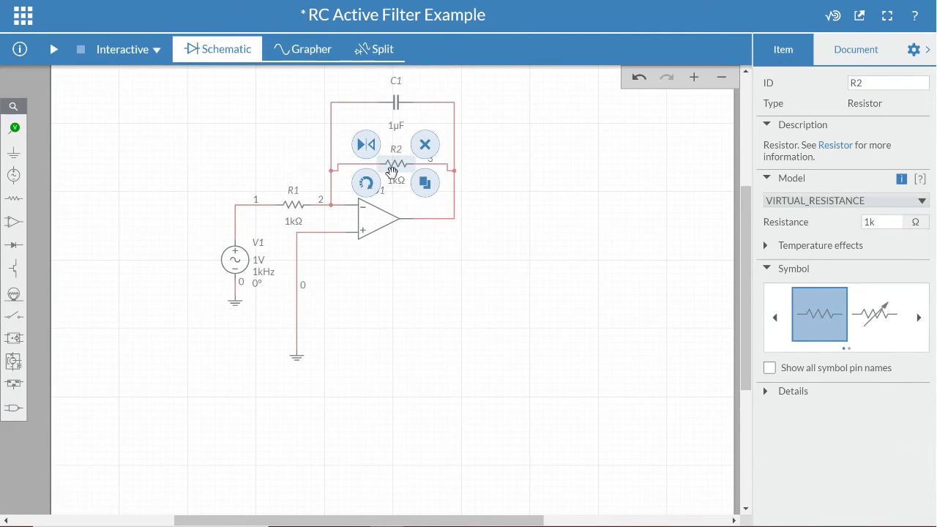
left_click(498, 139)
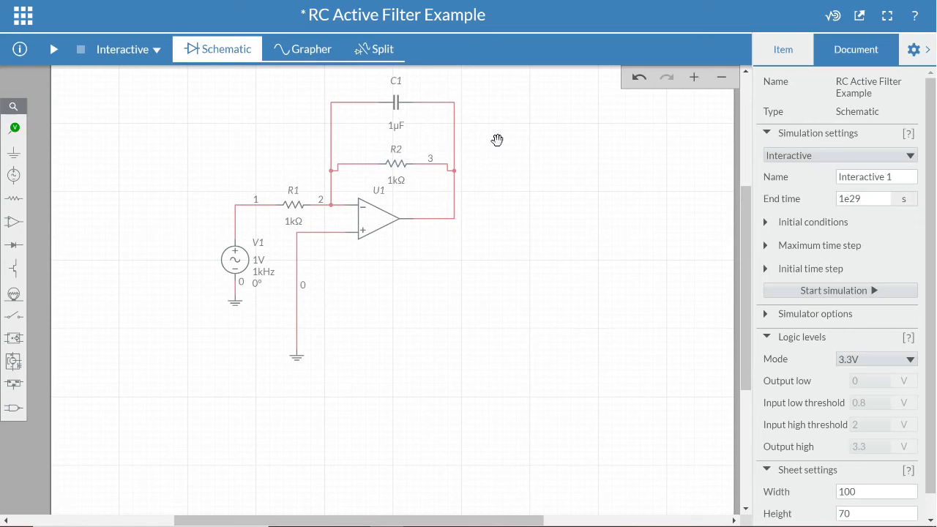
left_click(24, 130)
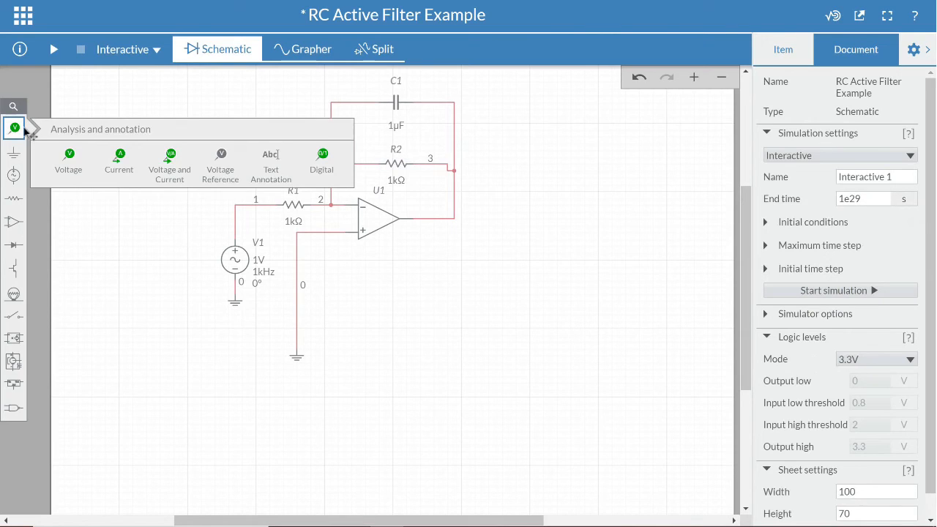
left_click(72, 155)
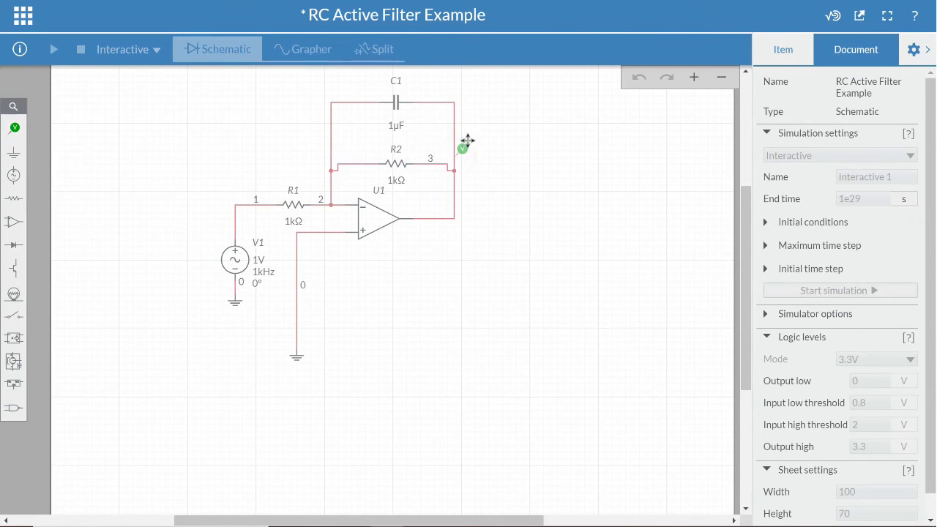
left_click(468, 140)
key("Delete")
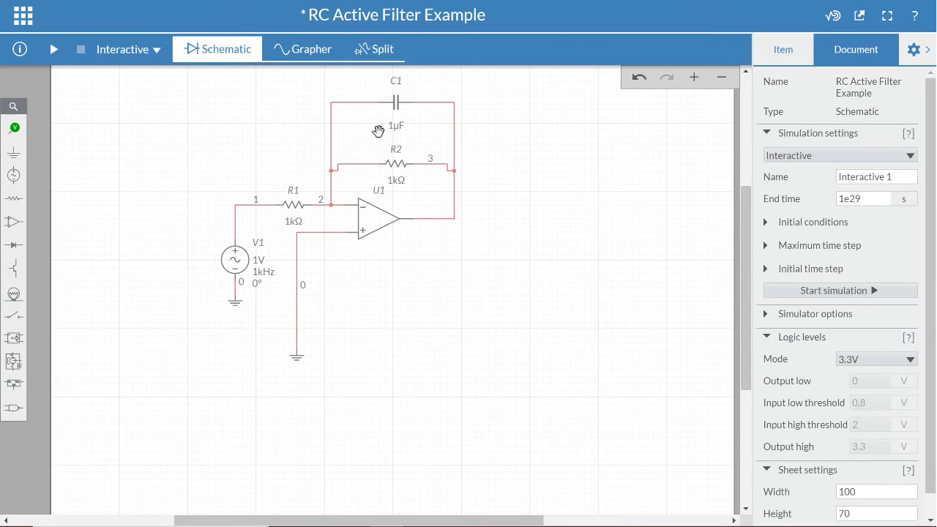
Place a voltage probe on the op-amp output node and name it Vout.
left_click(16, 130)
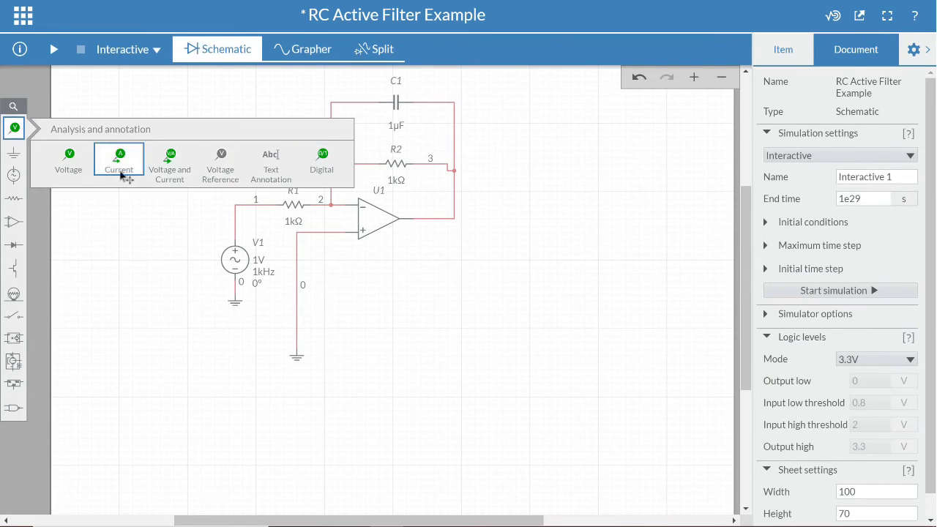
left_click(73, 164)
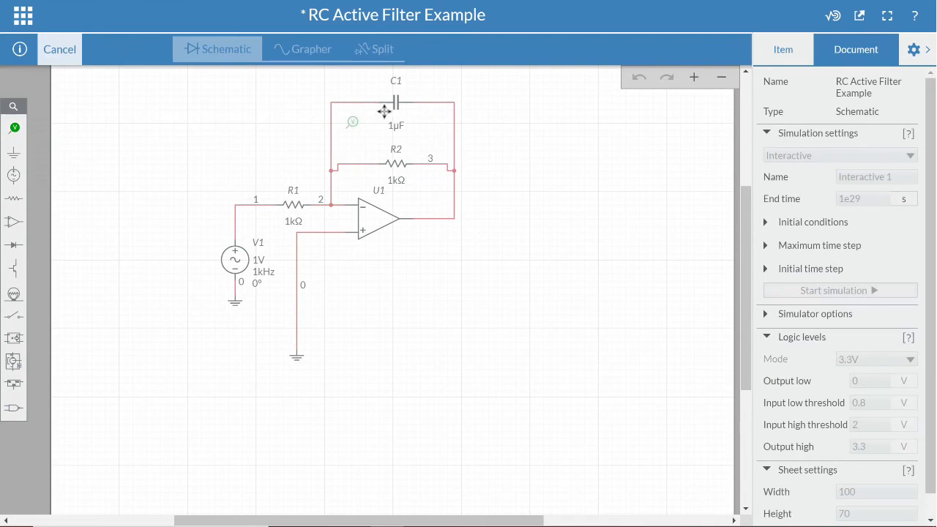
left_click(466, 127)
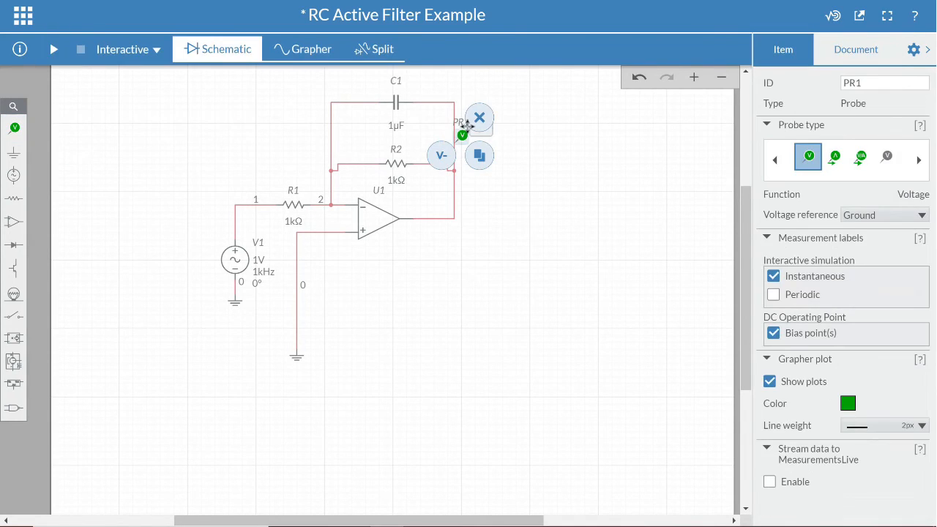
double_click(853, 83)
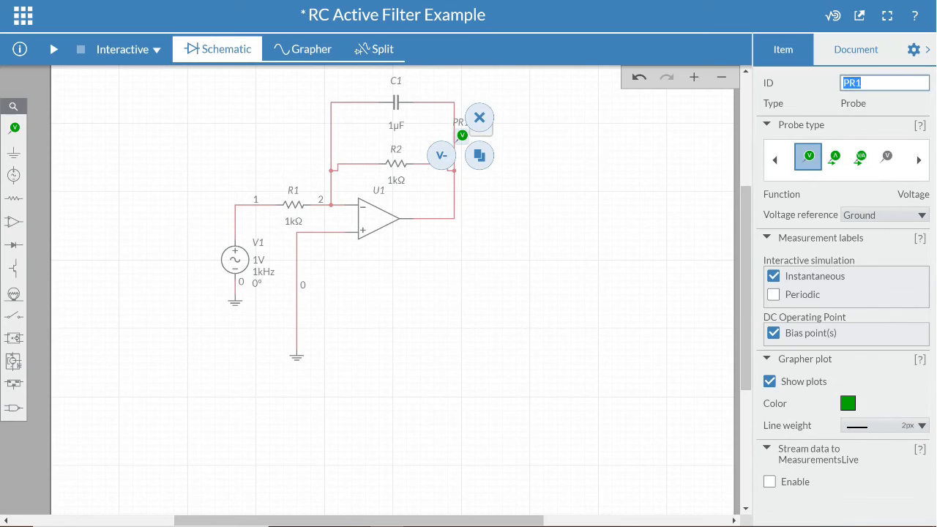
type("Vout")
Rename the AC voltage source V1 as Vin.
left_click(244, 261)
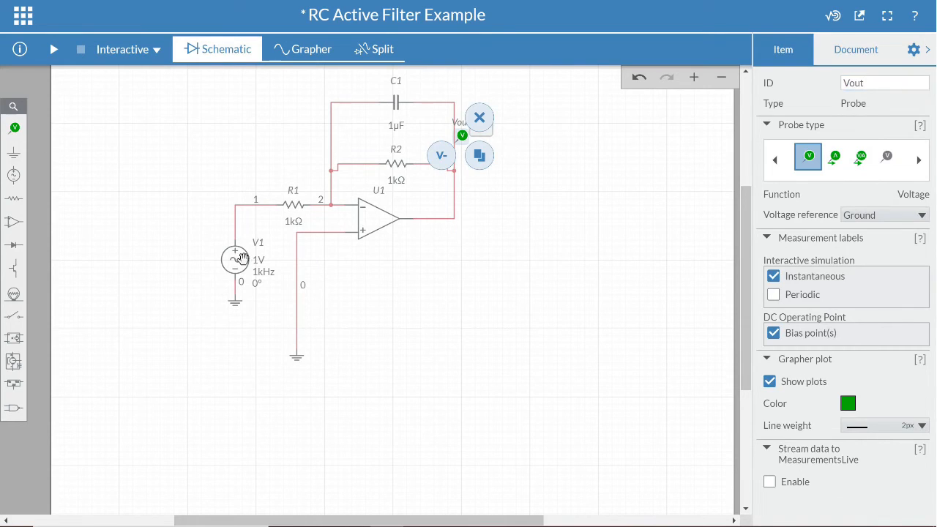
left_click_drag(854, 82, 837, 82)
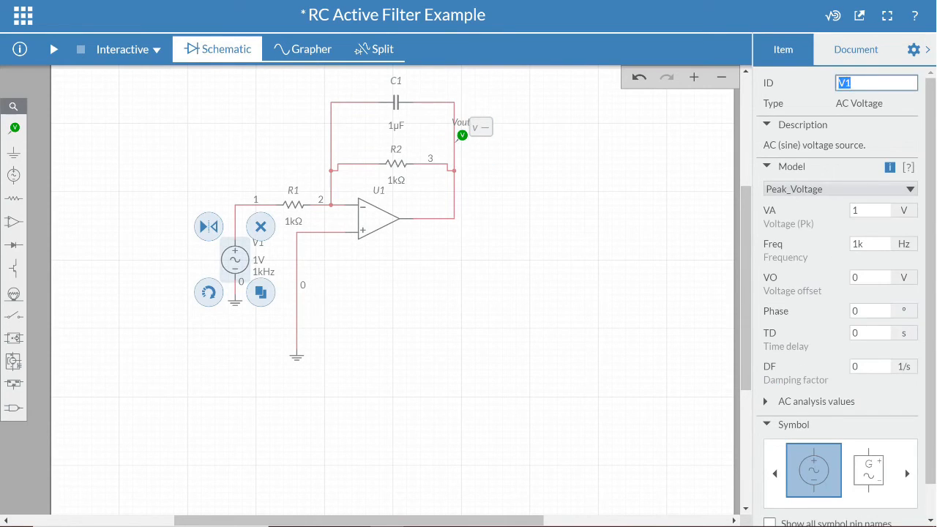
left_click(852, 83)
left_click(119, 131)
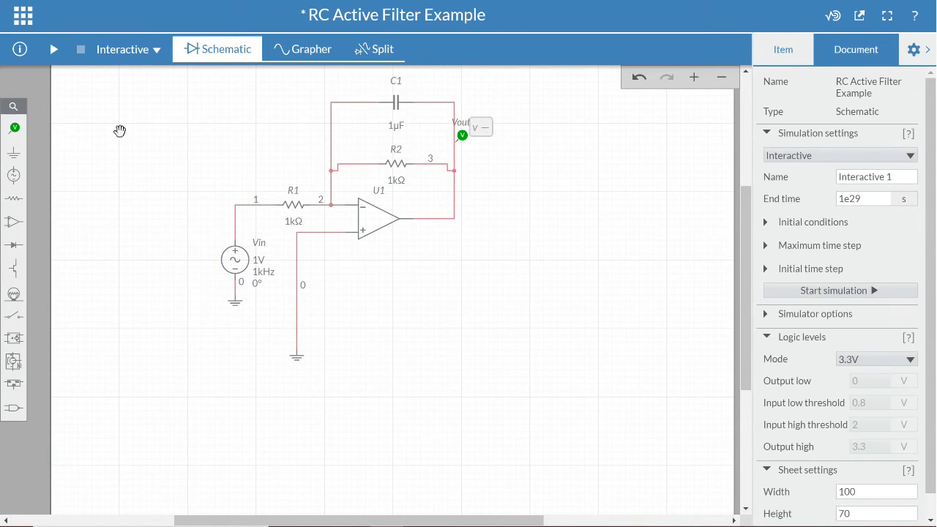
Set the feedback resistor R2's resistance to 6 kΩ.
left_click(395, 170)
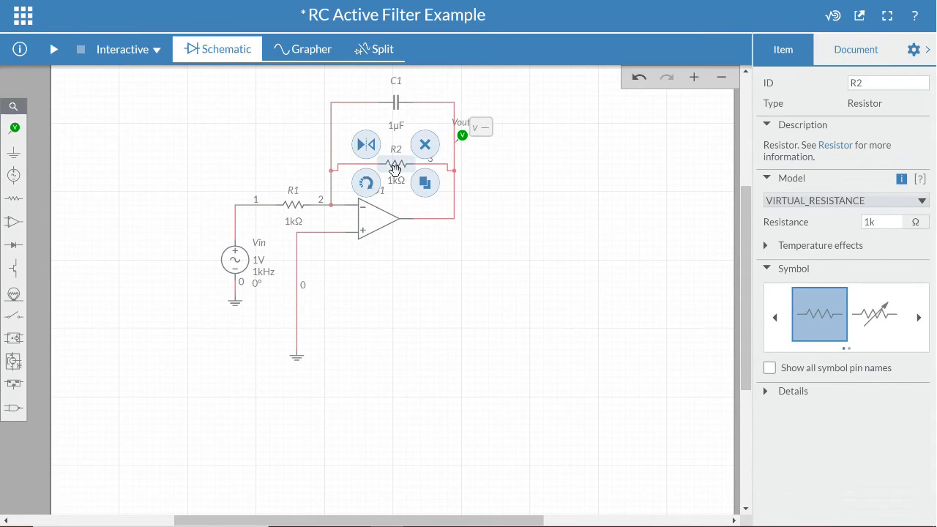
left_click(882, 222)
double_click(872, 222)
left_click(865, 222)
key("BackSpace")
type("6")
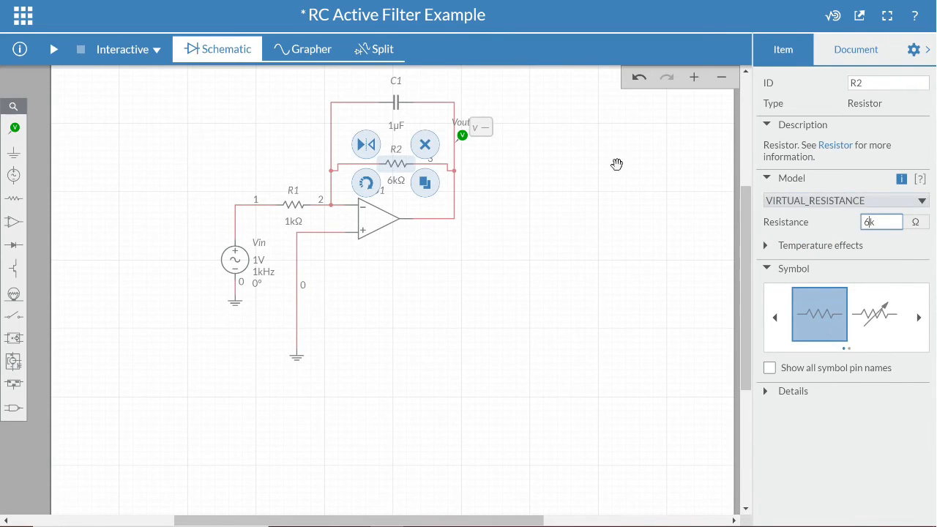
Set the feedback capacitor C1's capacitance to 26.5 nF.
left_click(391, 105)
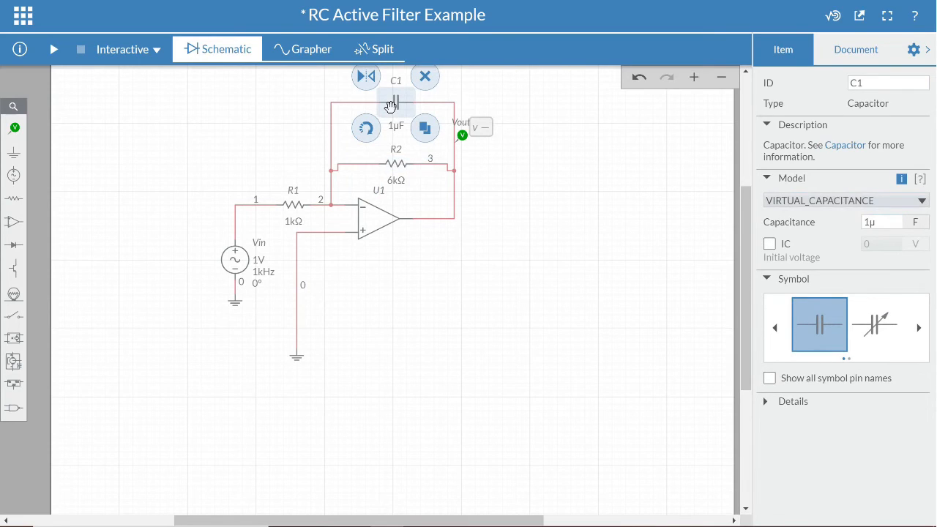
left_click(870, 222)
double_click(870, 222)
type("26.5n")
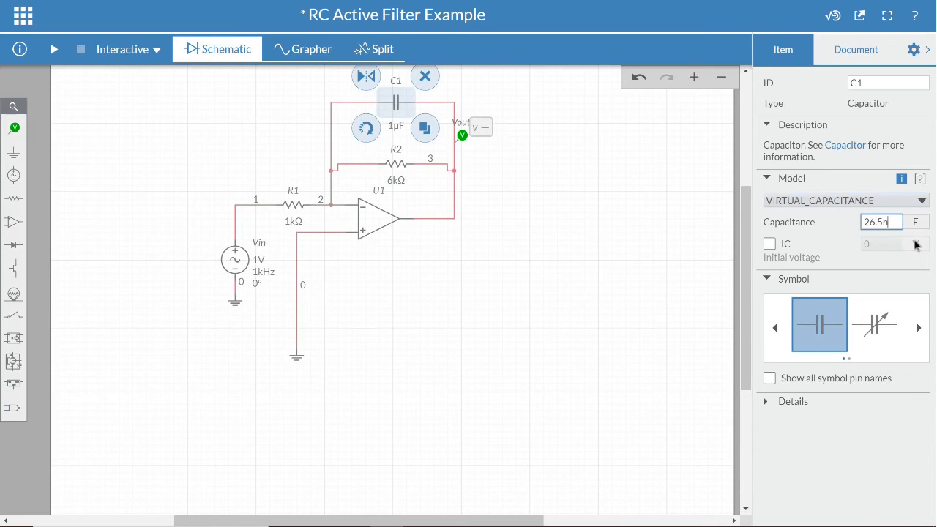
key("Return")
key("Return")
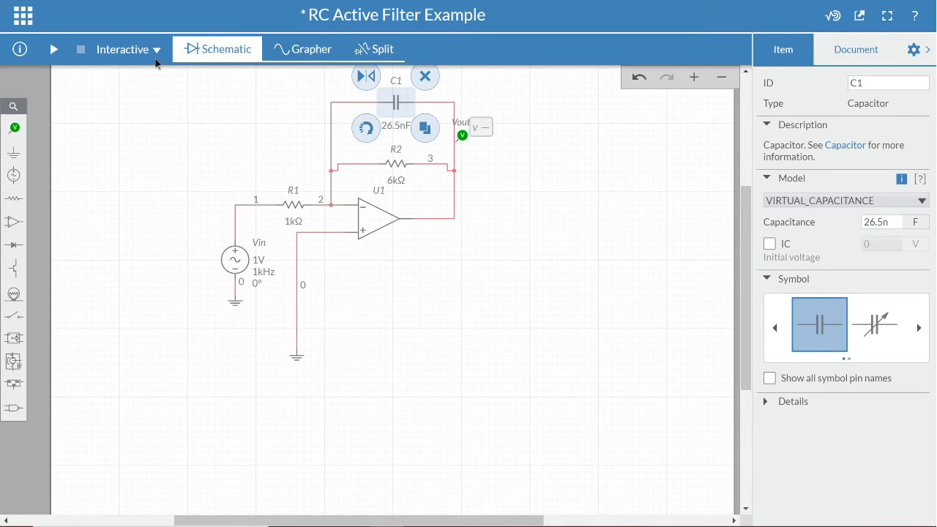
Switch the simulation type to AC Sweep and set its stop frequency to 5k Hz.
left_click(158, 49)
left_click(130, 96)
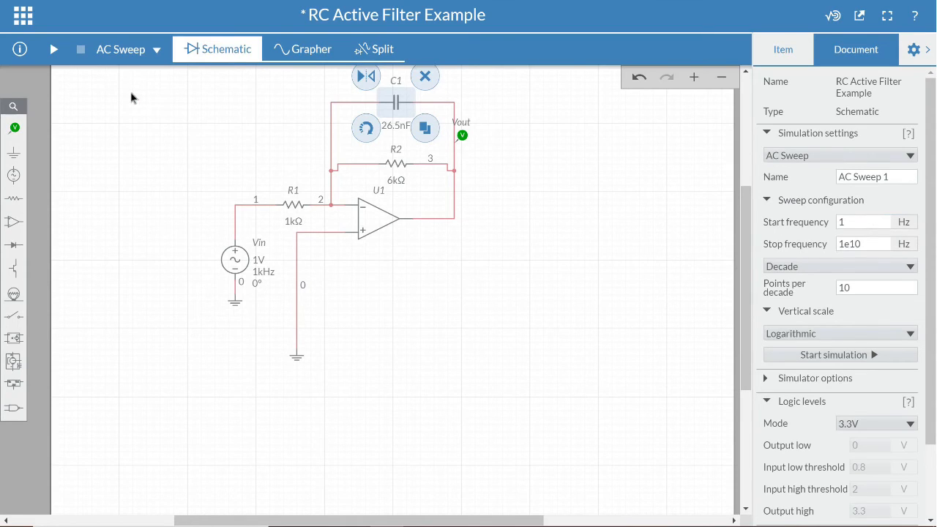
left_click(863, 222)
key("Tab")
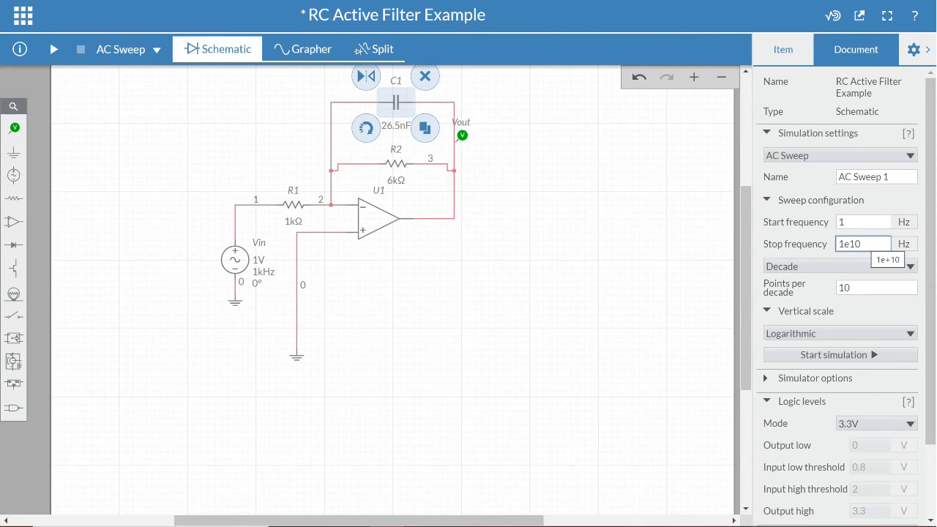
double_click(869, 244)
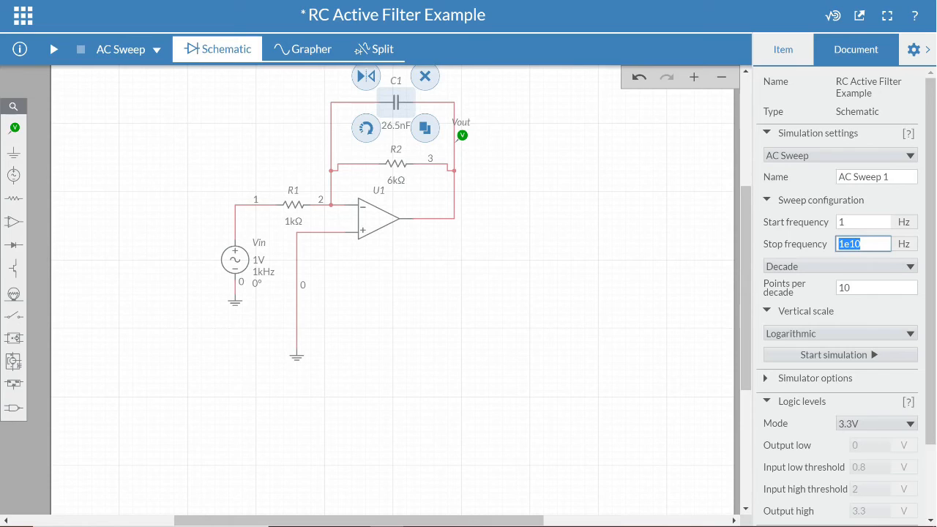
type("5k")
key("ctrl+a")
Run the AC sweep simulation.
scroll(788, 255, "down", 3)
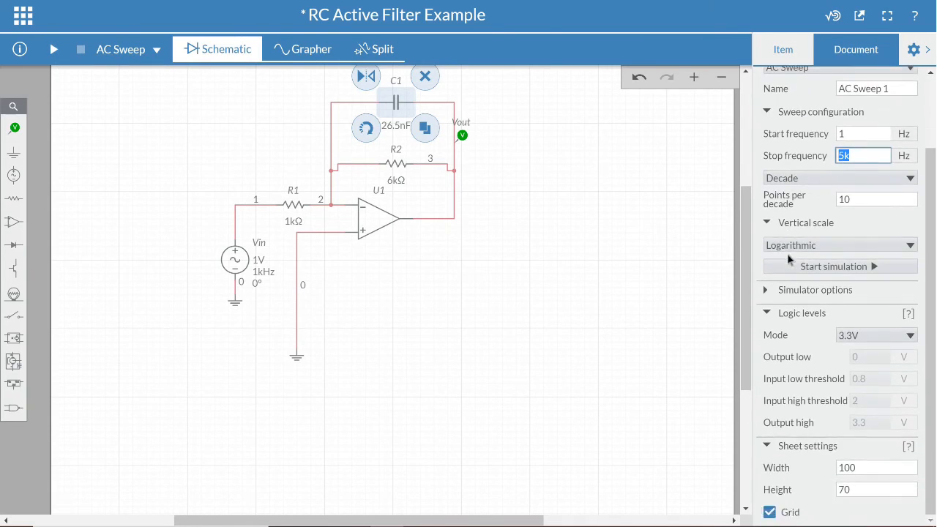
left_click(766, 291)
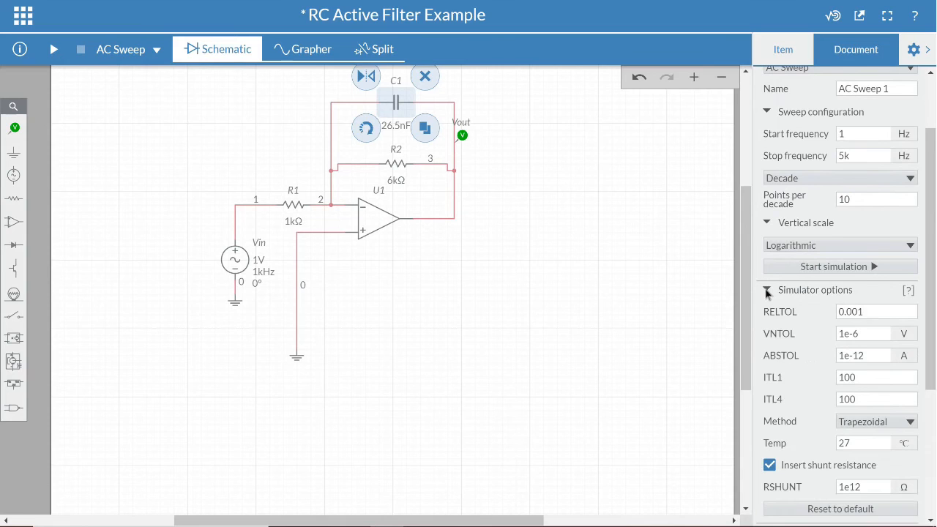
left_click(766, 291)
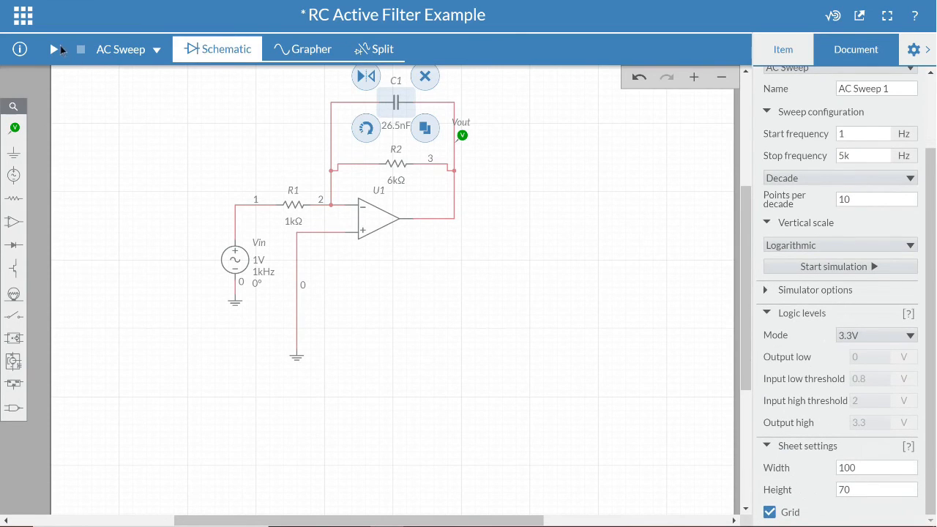
left_click(60, 49)
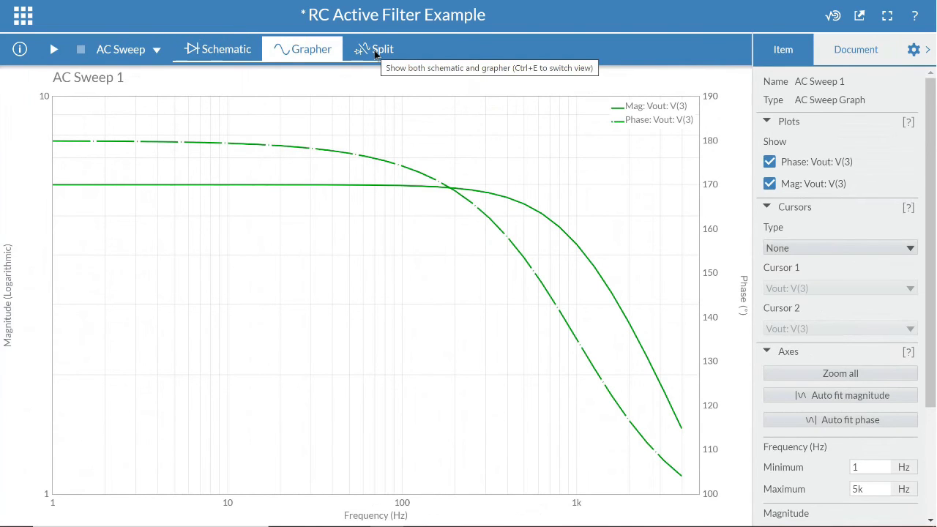
Hide the phase plot of Vout and turn on X Axis cursors on the graph.
left_click(769, 162)
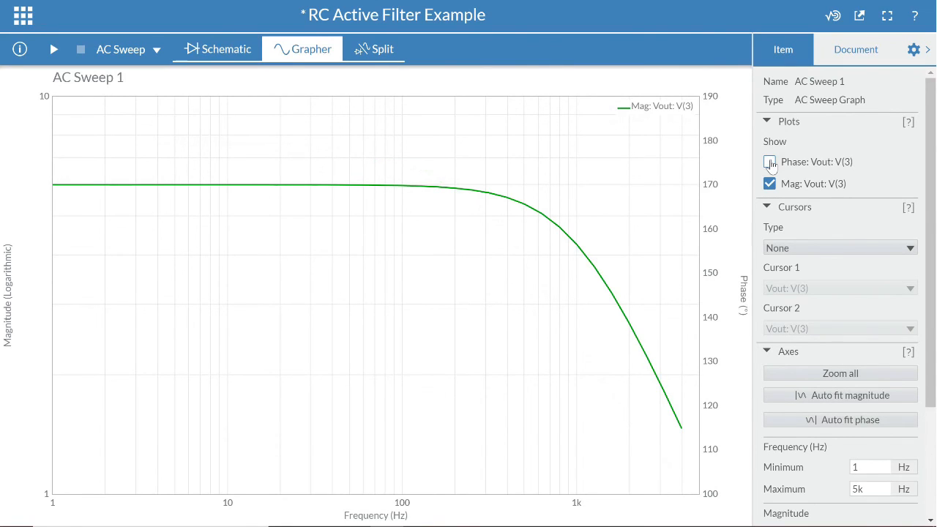
left_click(809, 249)
left_click(798, 279)
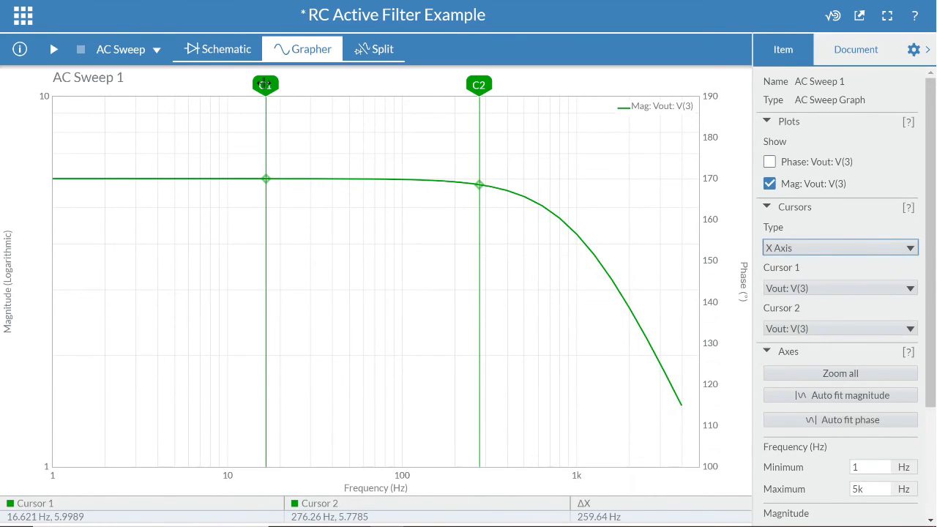
Place cursor C1 at 1 Hz and set the magnitude vertical scale to Decibel.
left_click_drag(265, 86, 50, 103)
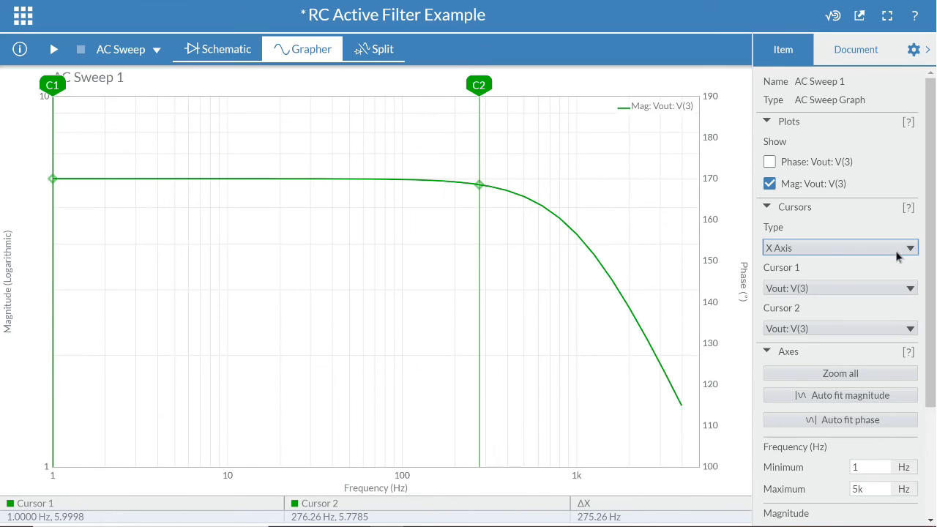
scroll(817, 278, "down", 2)
scroll(817, 279, "down", 1)
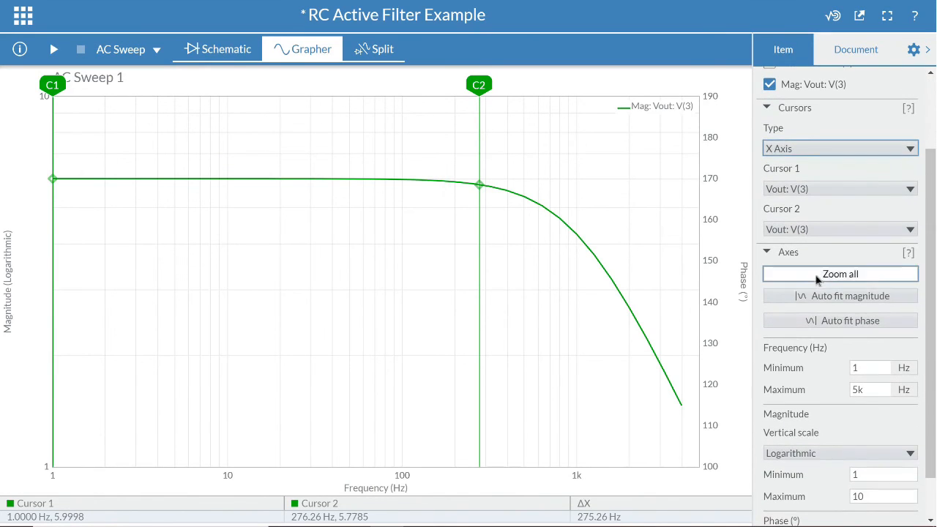
left_click(799, 453)
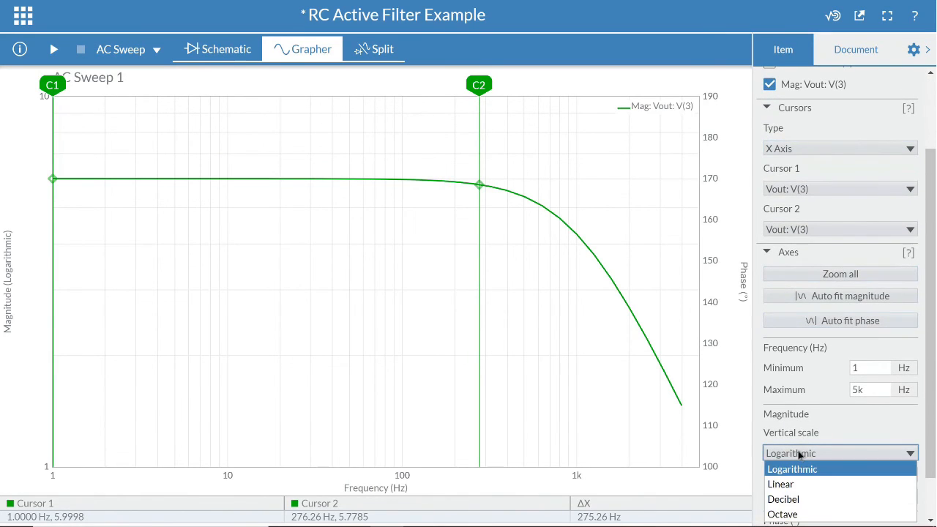
left_click(802, 500)
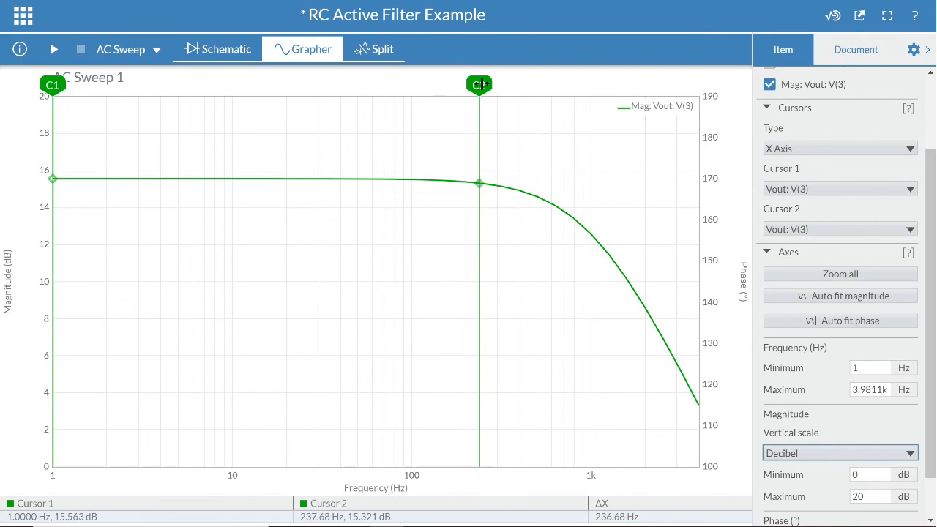
Move cursor C2 along the magnitude curve to about 985 Hz.
left_click_drag(482, 84, 591, 116)
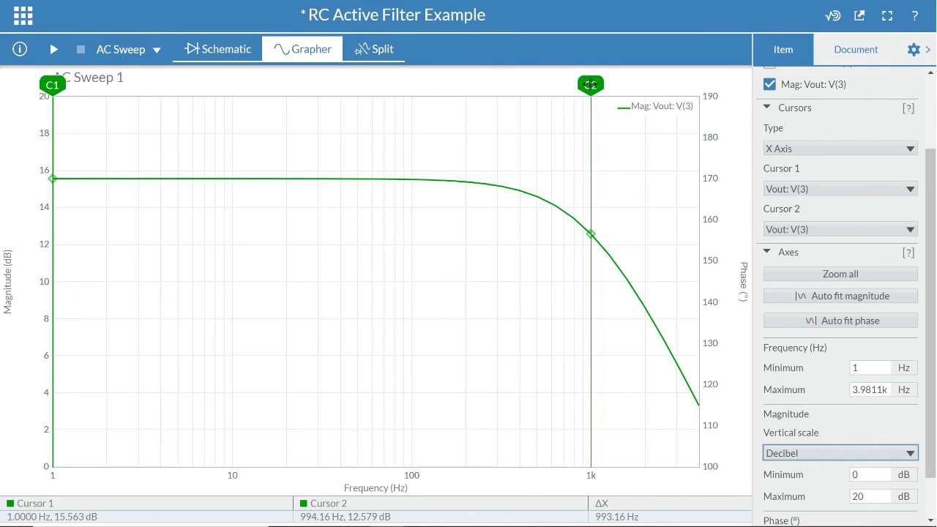
left_click_drag(590, 85, 590, 85)
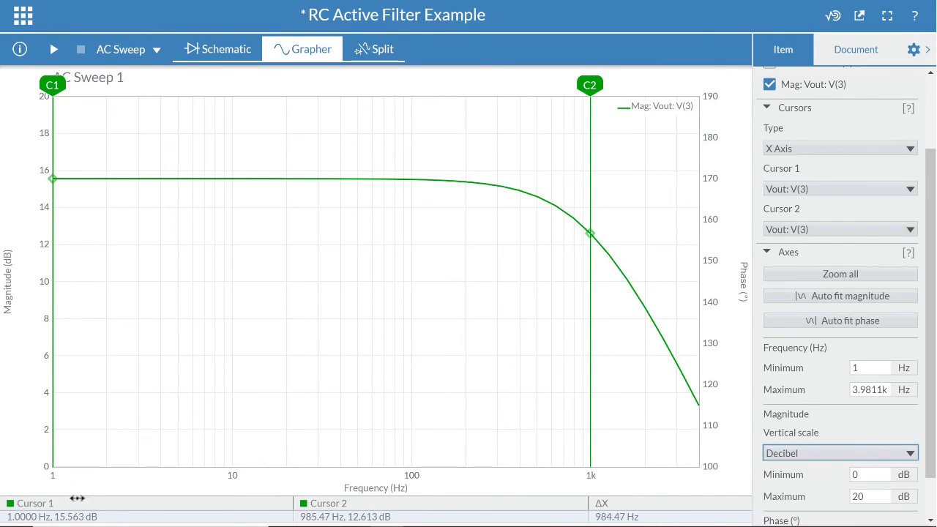
Show the schematic and the graph side by side in split view.
left_click(374, 49)
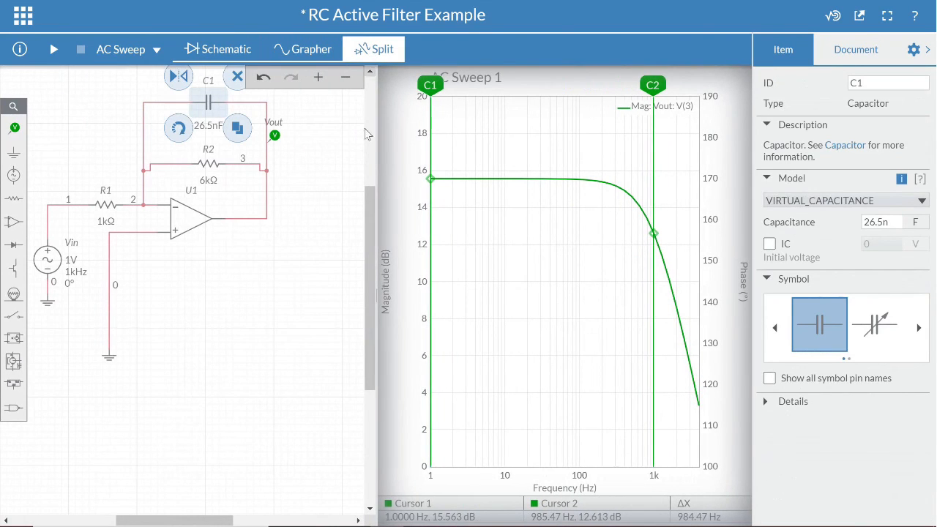
left_click(341, 196)
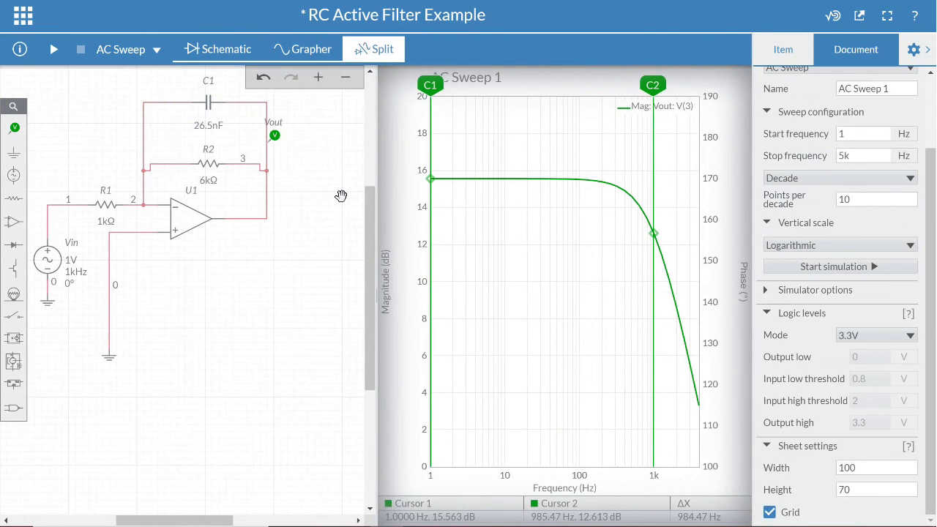
left_click_drag(373, 223, 370, 204)
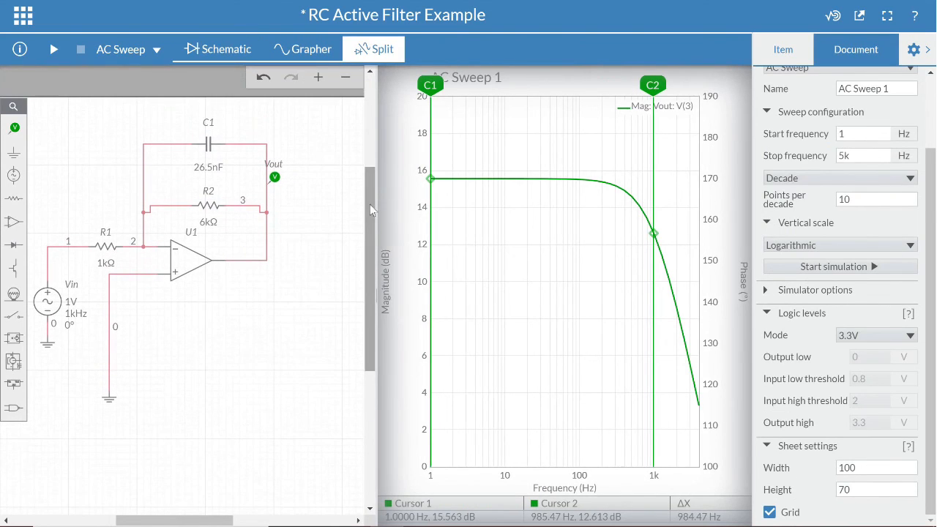
left_click_drag(211, 520, 199, 521)
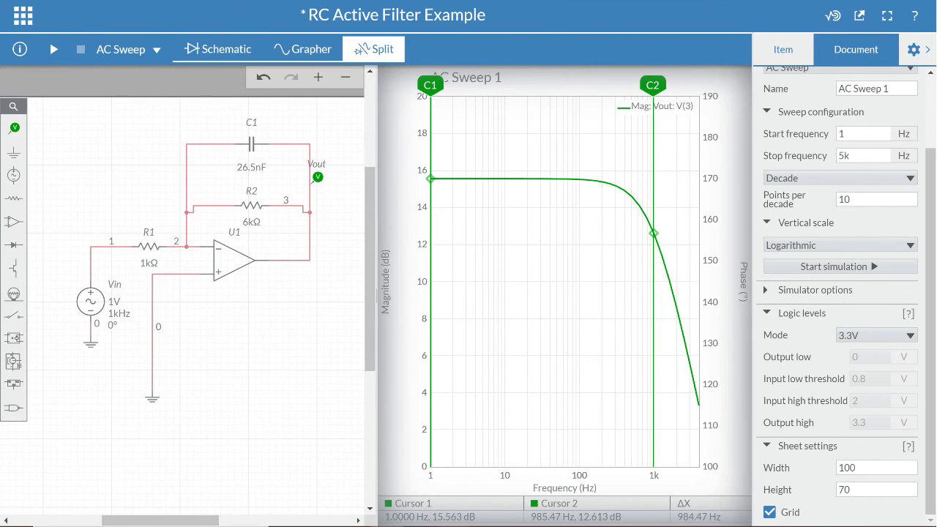
mouse_move(488, 526)
key("alt+Tab")
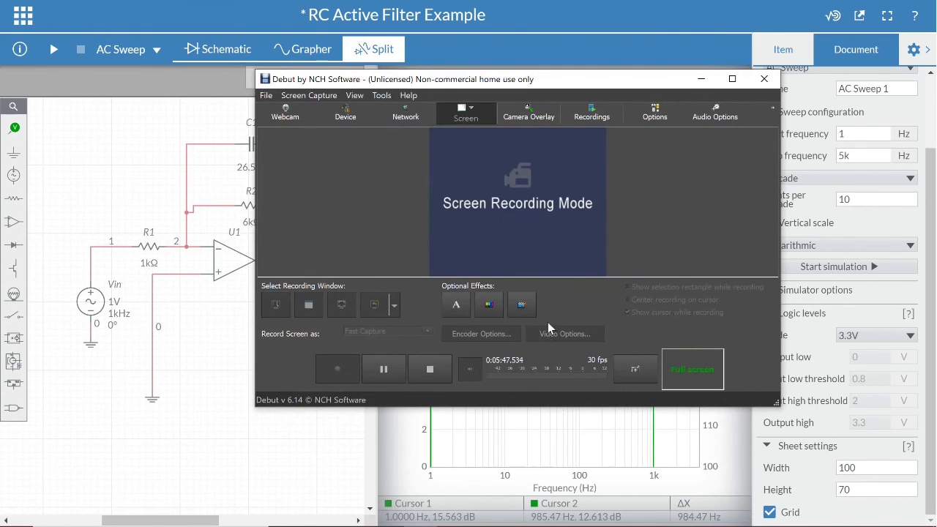
left_click(434, 369)
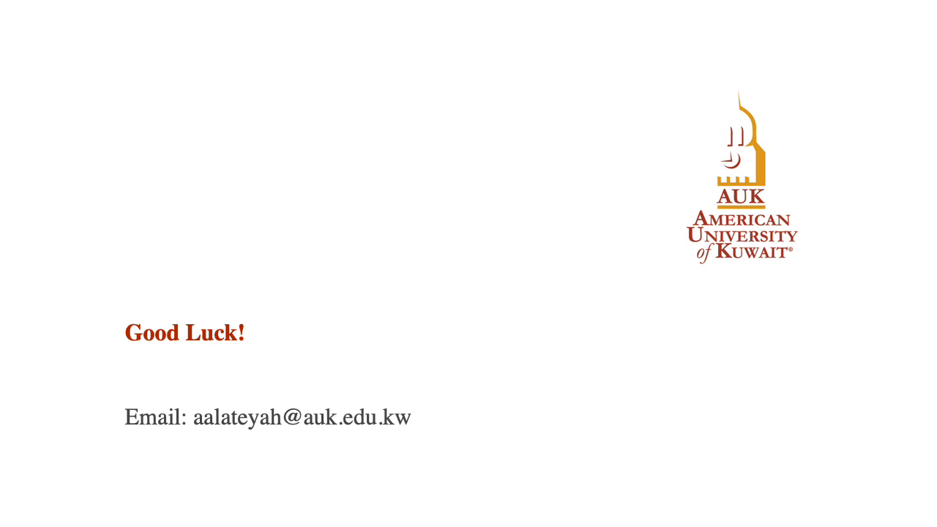